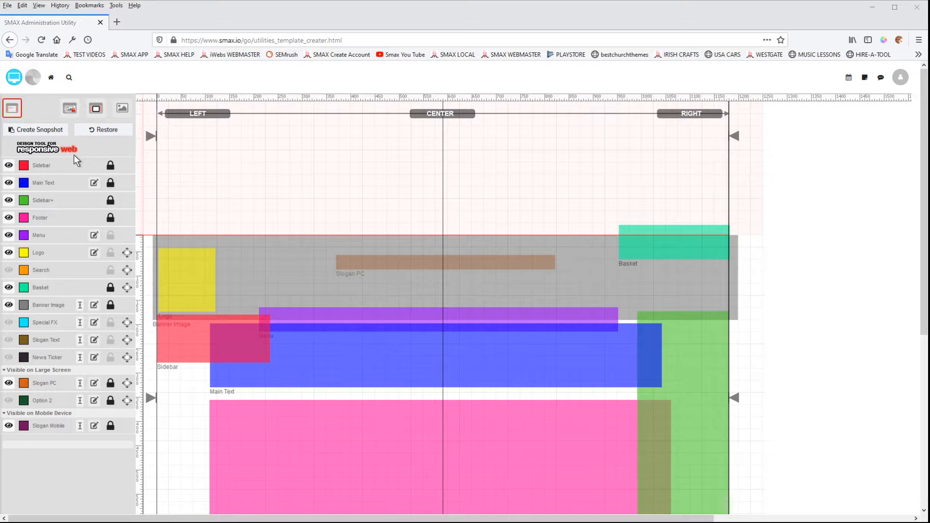
# Step: Switch the Main Text layer's custom font and colours option to No and close the dialog
pyautogui.click(54, 187)
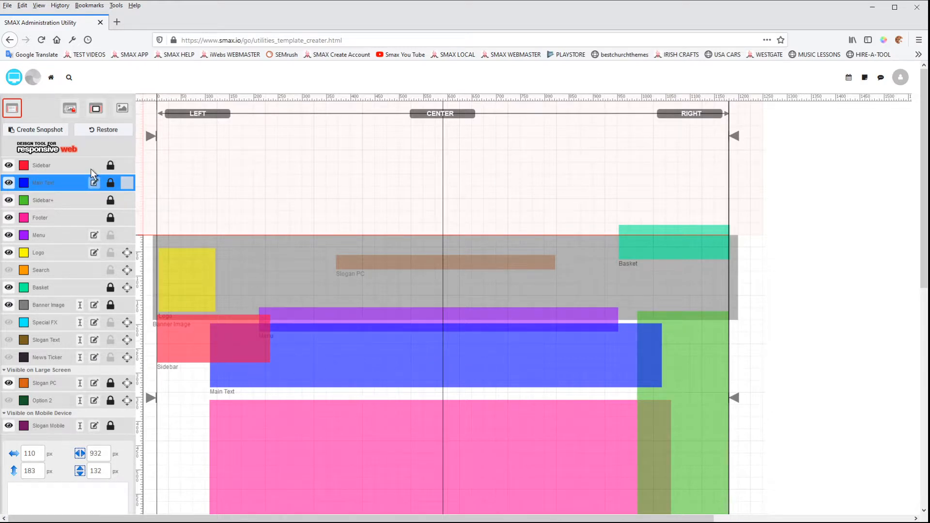
pyautogui.click(98, 183)
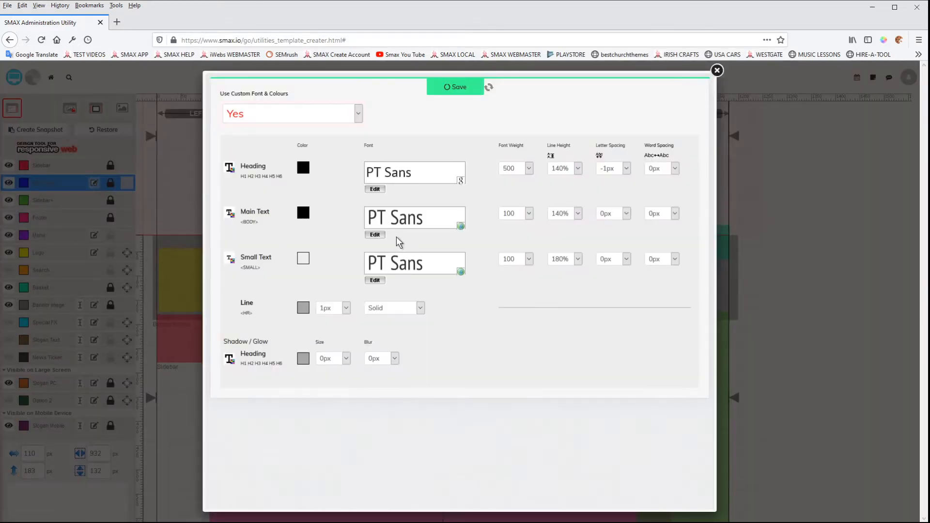
pyautogui.click(341, 122)
pyautogui.click(275, 137)
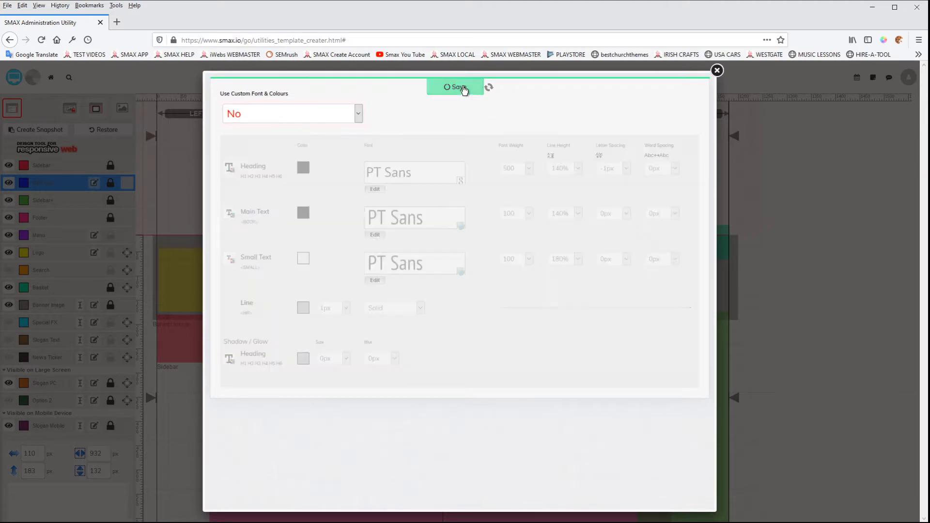
pyautogui.click(717, 70)
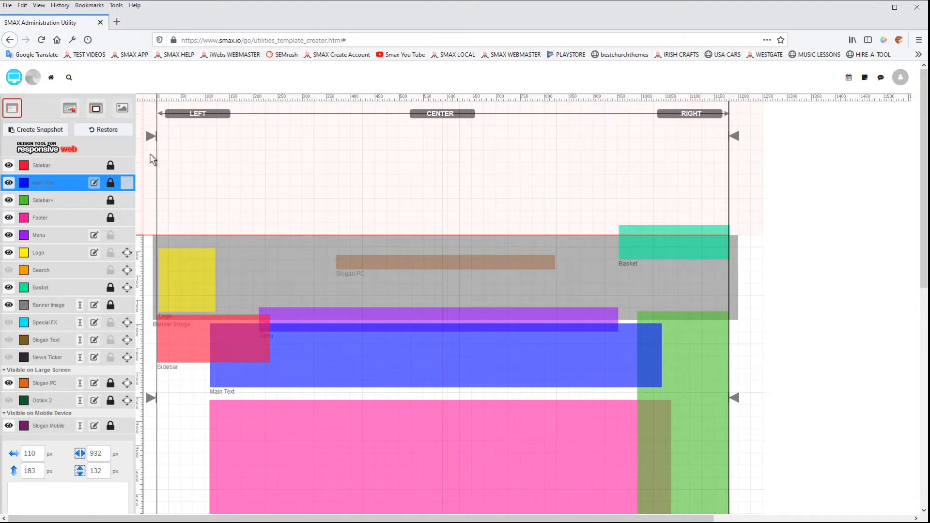
# Step: Open the website preview and scroll through the home page's text styling
pyautogui.click(13, 79)
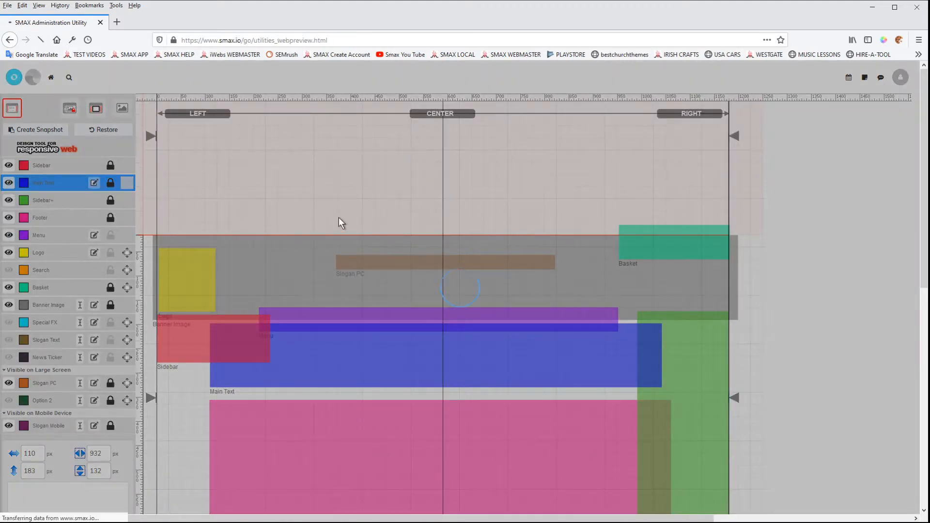
pyautogui.scroll(-6, 332, 315)
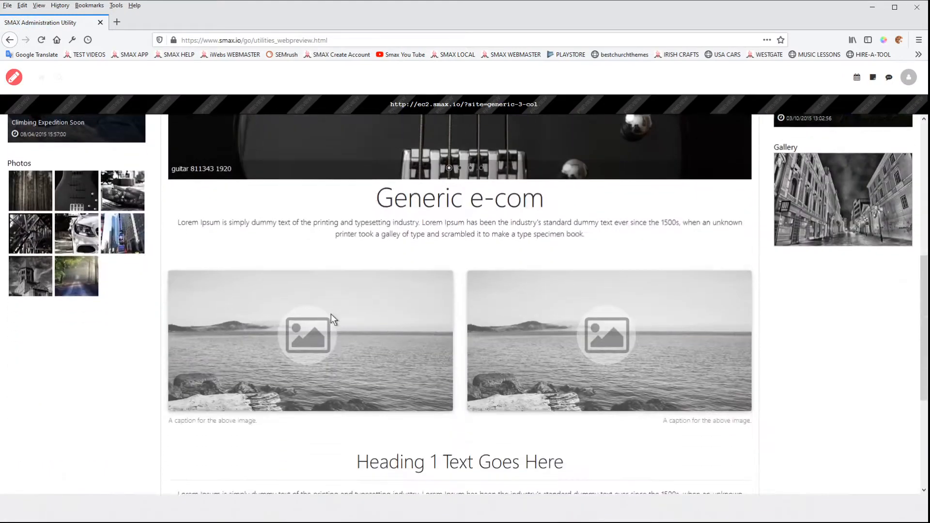
pyautogui.scroll(3, 450, 302)
pyautogui.scroll(-1, 557, 287)
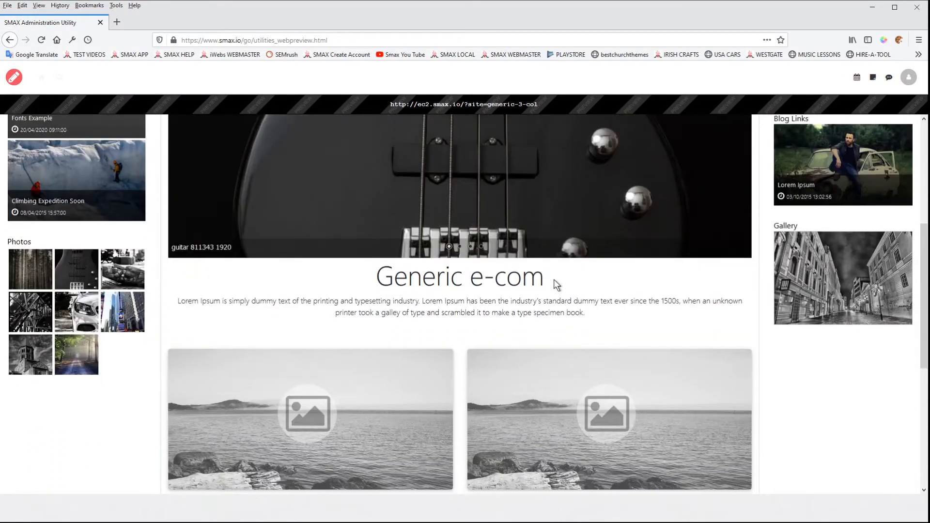
pyautogui.scroll(5, 194, 252)
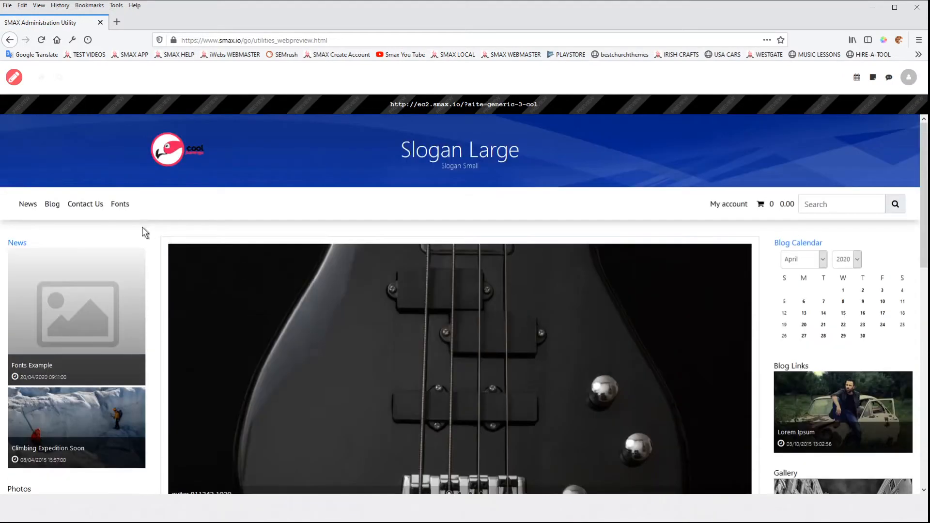
# Step: Open the Fonts page in the preview and scroll through its heading and body text styles
pyautogui.click(122, 208)
pyautogui.scroll(-5, 439, 395)
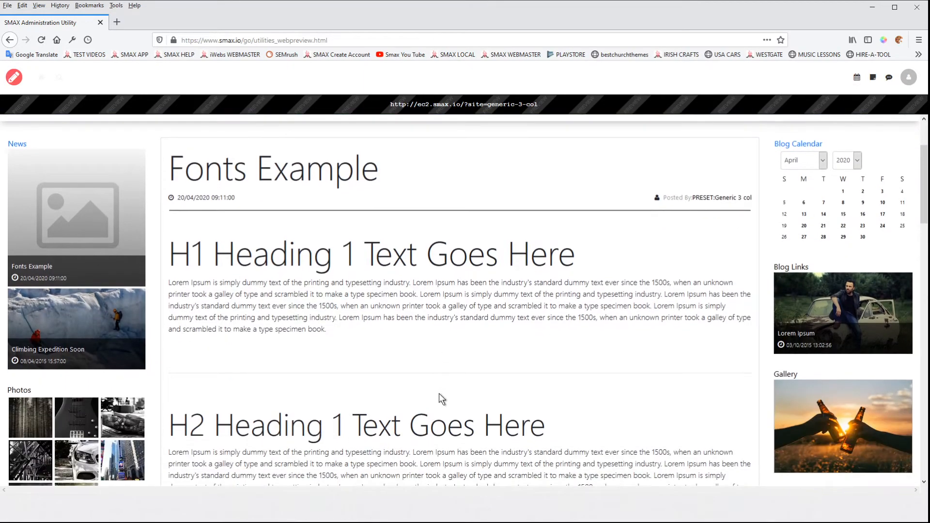
pyautogui.scroll(-8, 439, 394)
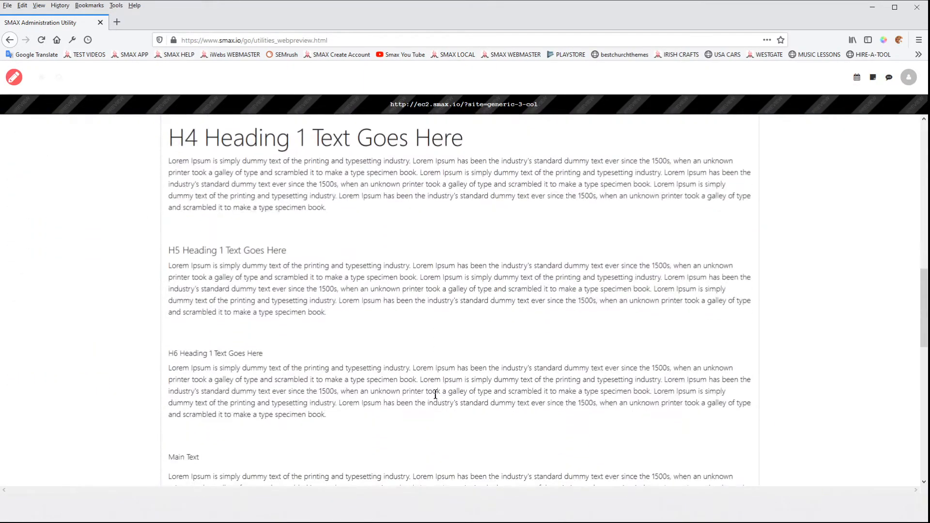
pyautogui.scroll(15, 408, 391)
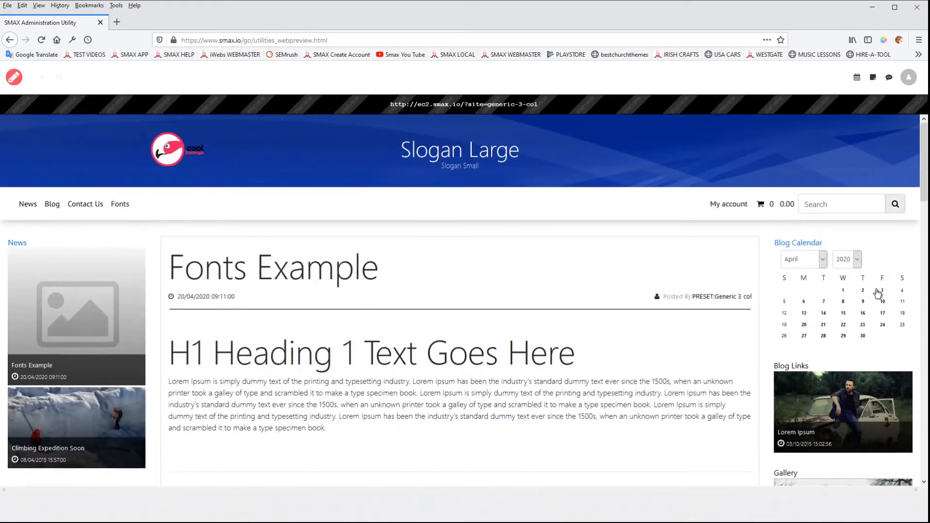
pyautogui.moveTo(925, 282)
pyautogui.mouseDown()
pyautogui.moveTo(190, 257)
pyautogui.moveTo(834, 256)
pyautogui.moveTo(927, 277)
pyautogui.mouseUp()
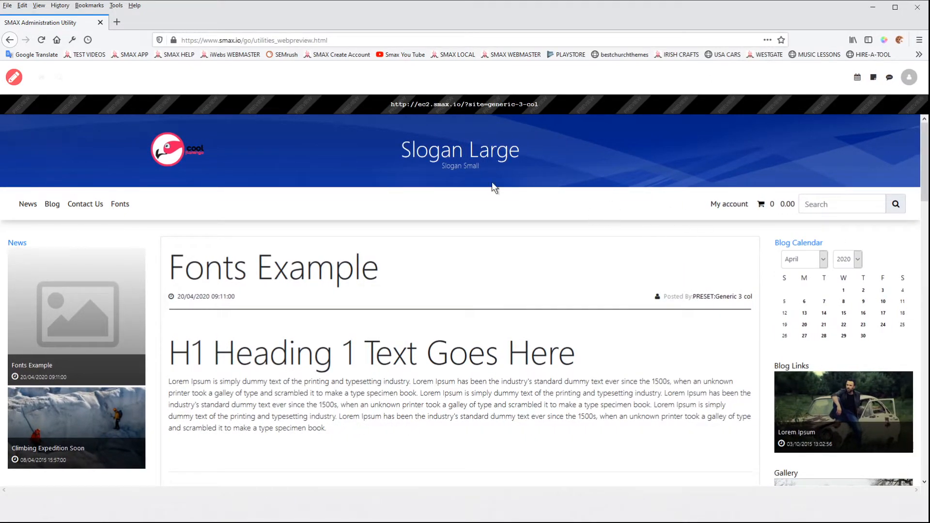
# Step: Return to the layout editor and enable custom font and colours for the Main Text layer
pyautogui.click(13, 77)
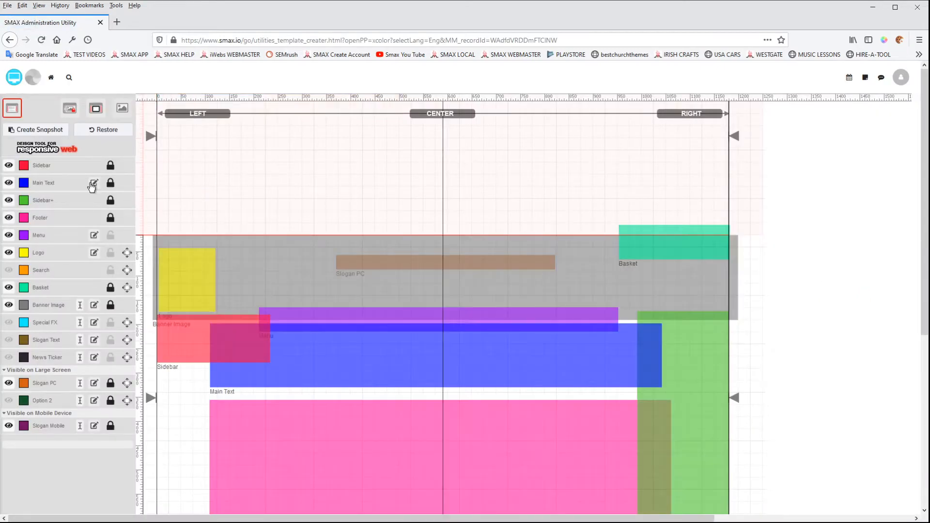
pyautogui.click(93, 183)
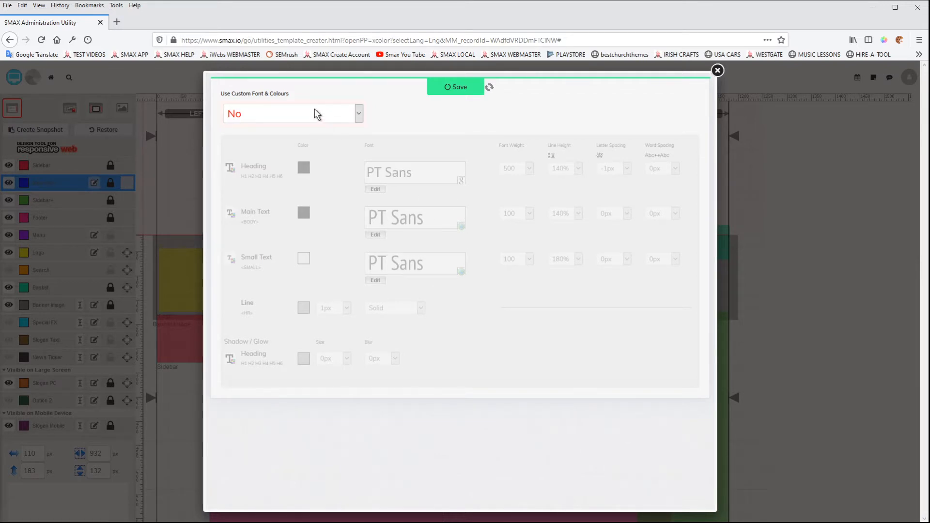
pyautogui.click(266, 112)
pyautogui.click(256, 156)
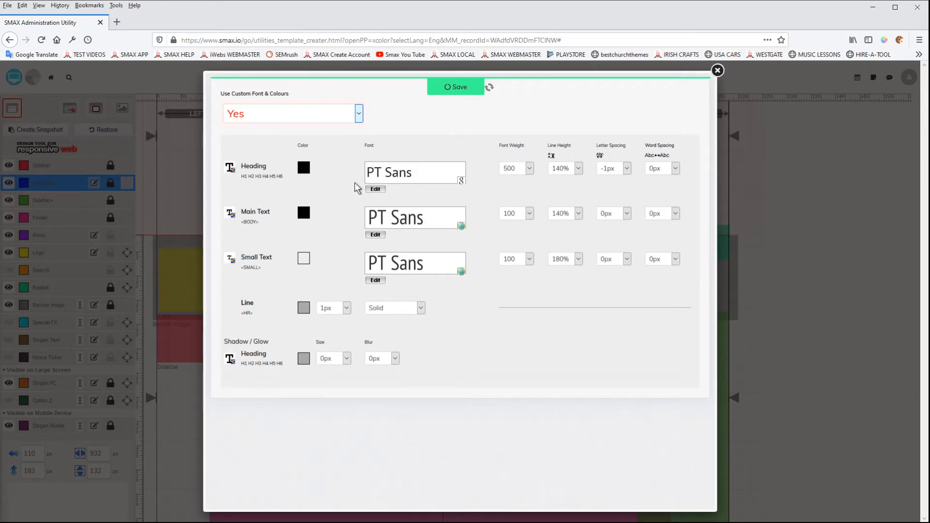
# Step: Set the heading colour to red, save the settings and close the dialog
pyautogui.click(304, 169)
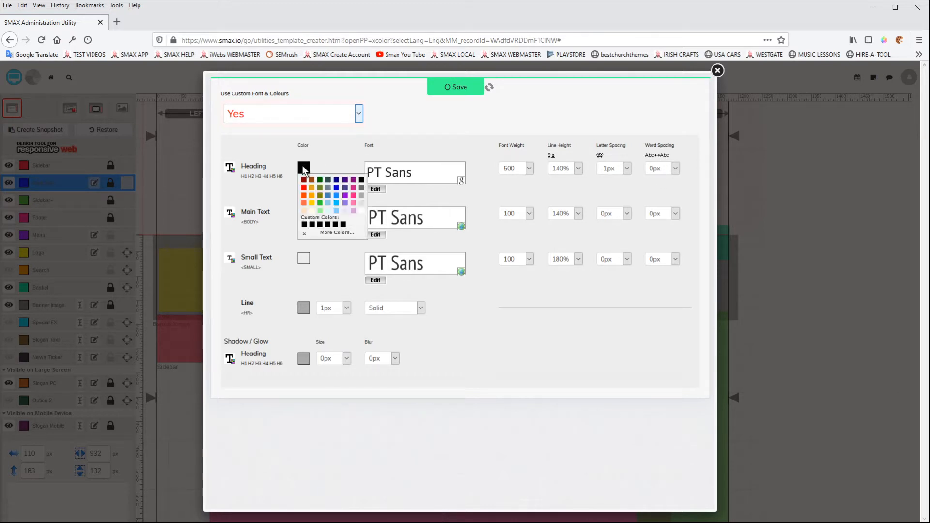
pyautogui.click(303, 187)
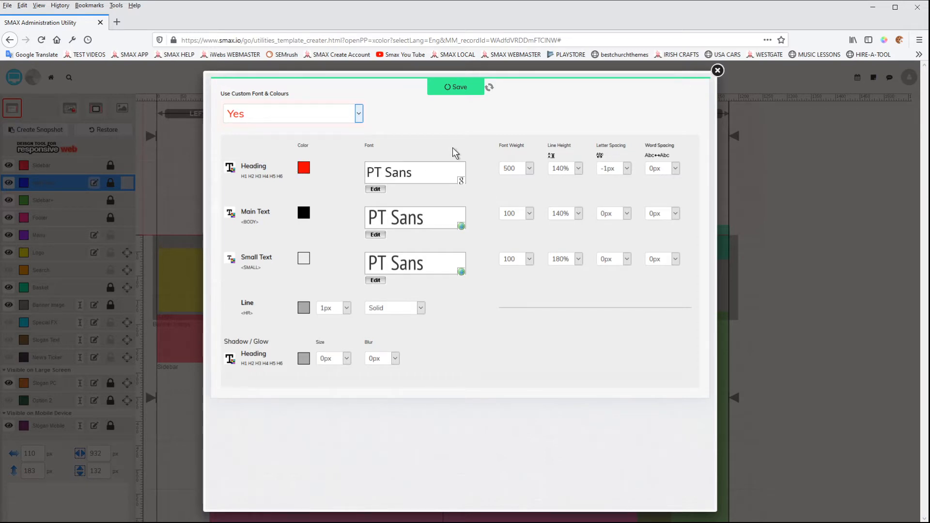
pyautogui.click(459, 89)
pyautogui.click(717, 70)
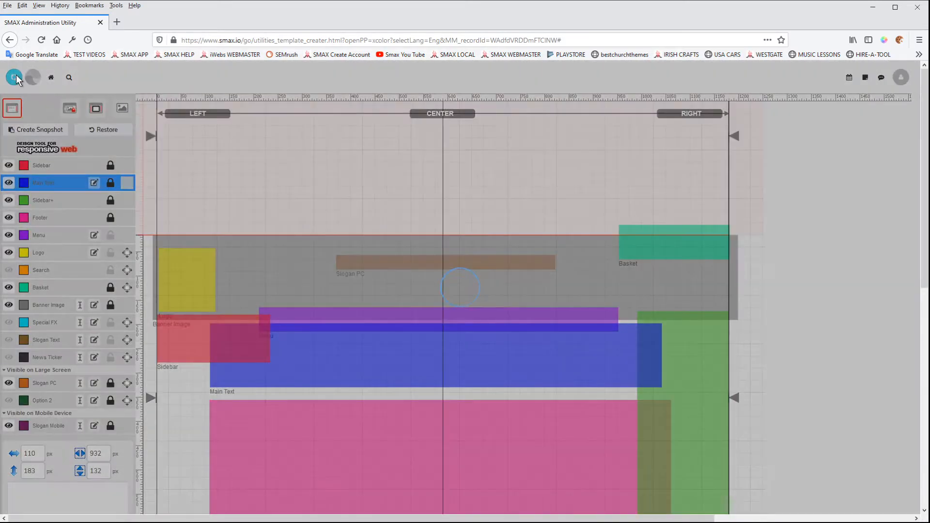
# Step: Open the website preview and scroll the home page to check the heading colour
pyautogui.click(15, 76)
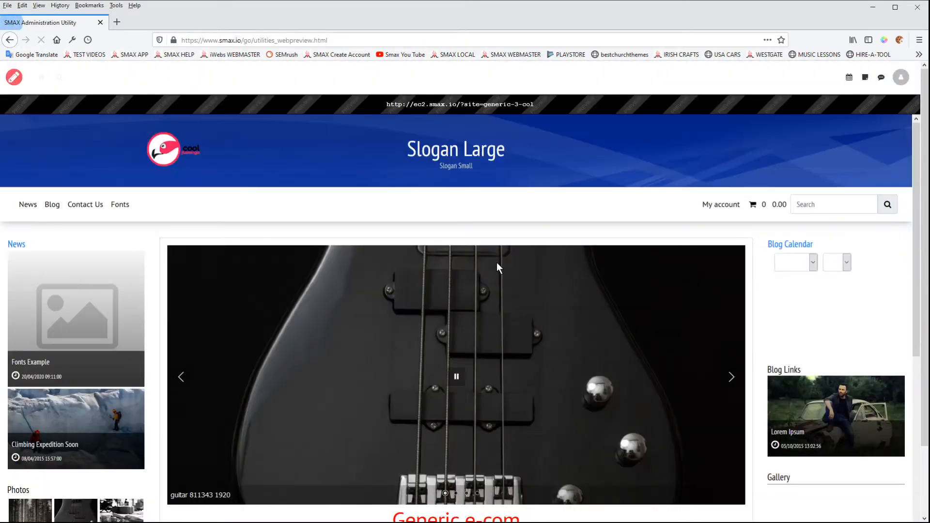
pyautogui.scroll(-5, 497, 264)
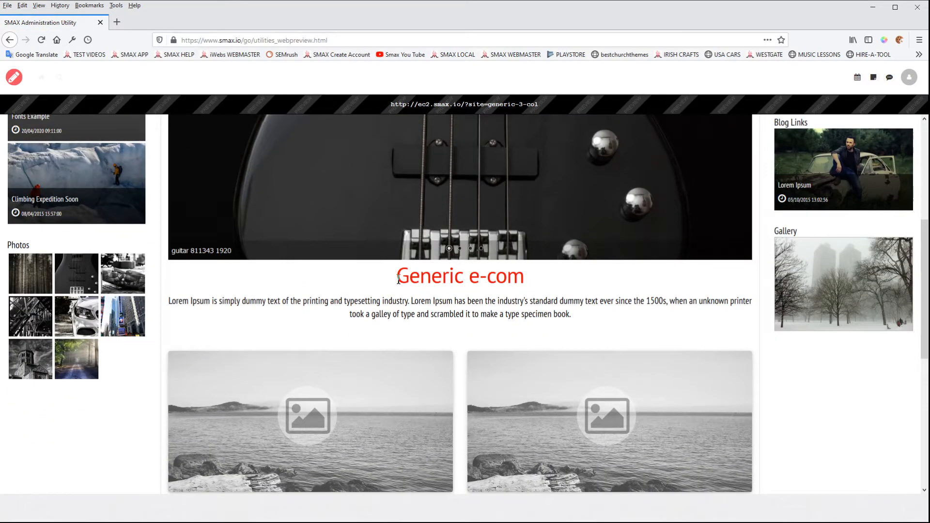
pyautogui.scroll(5, 338, 264)
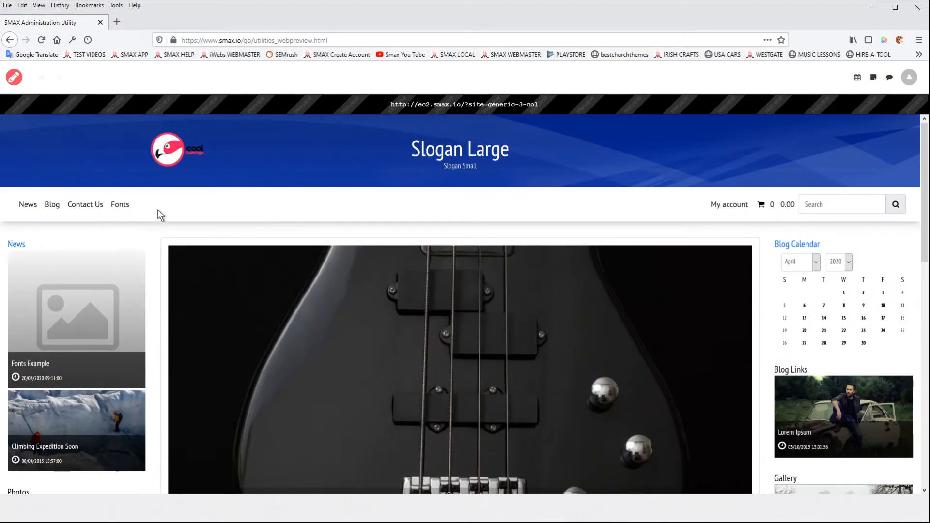
# Step: Open the Fonts page and review each heading level, main text and small text styling
pyautogui.click(120, 204)
pyautogui.scroll(-3, 528, 303)
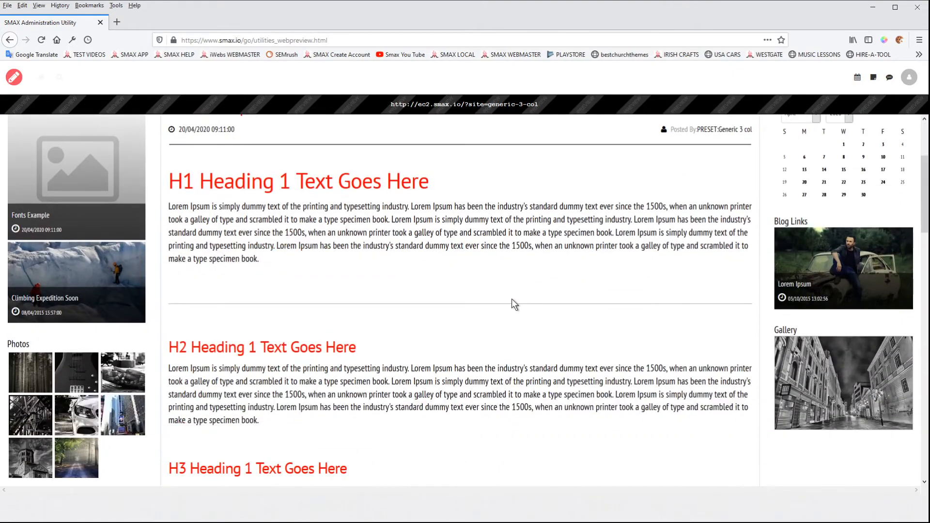
pyautogui.scroll(-12, 486, 302)
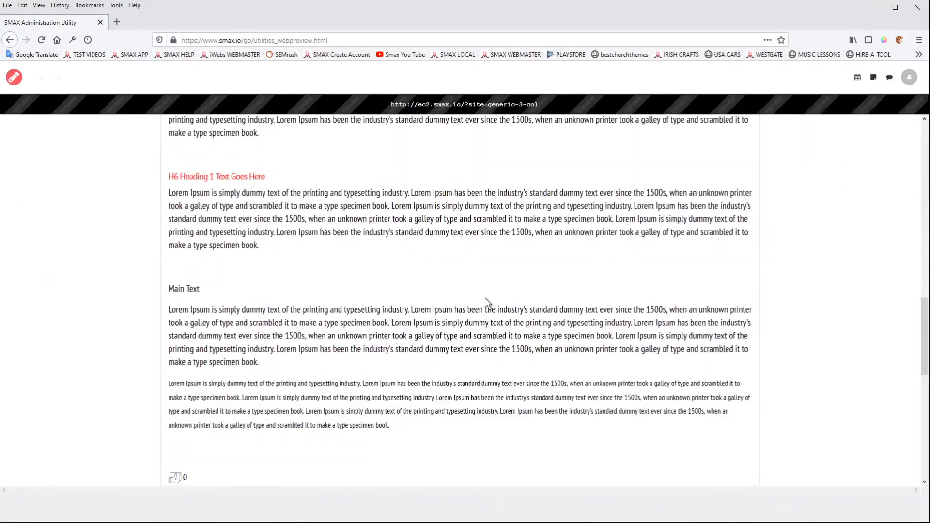
pyautogui.scroll(-3, 485, 298)
pyautogui.scroll(6, 484, 297)
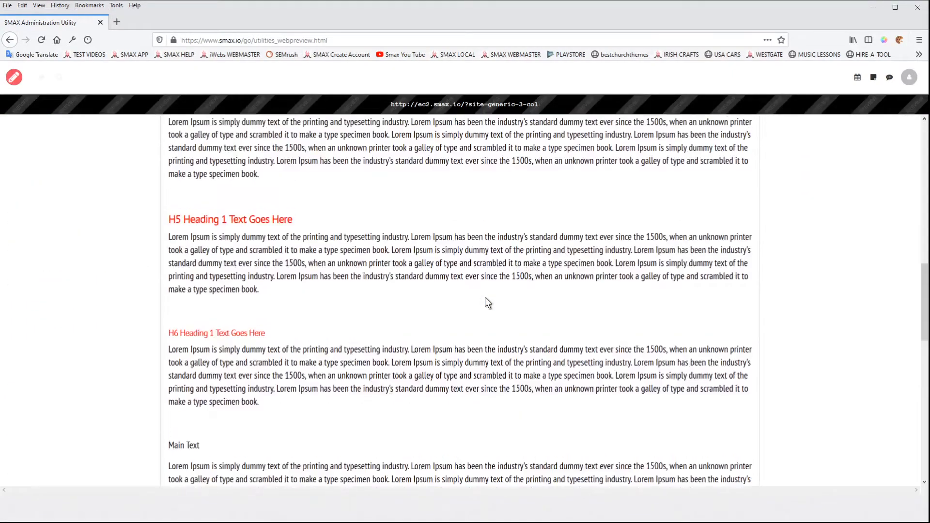
pyautogui.scroll(-2, 485, 298)
pyautogui.scroll(-1, 256, 358)
pyautogui.moveTo(199, 338); pyautogui.dragTo(168, 339)
pyautogui.click(427, 440)
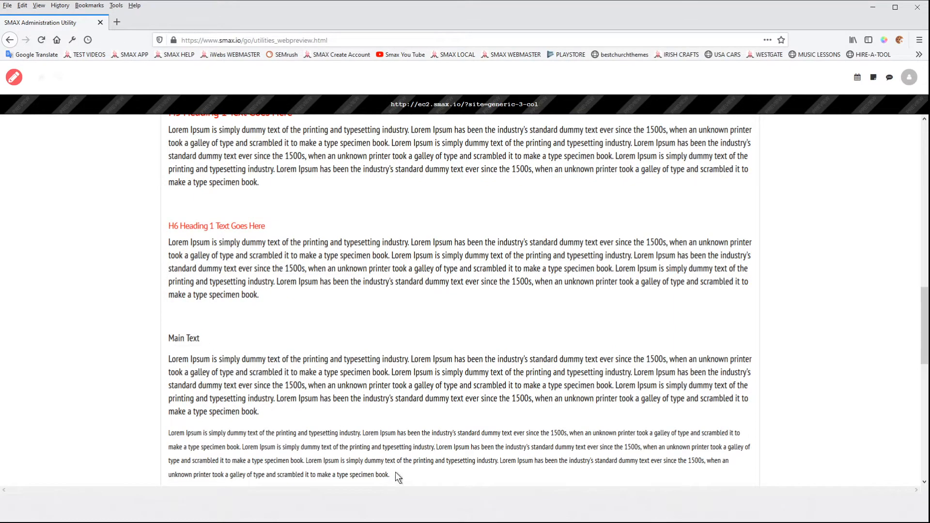
pyautogui.moveTo(395, 473); pyautogui.dragTo(182, 434)
pyautogui.scroll(15, 382, 391)
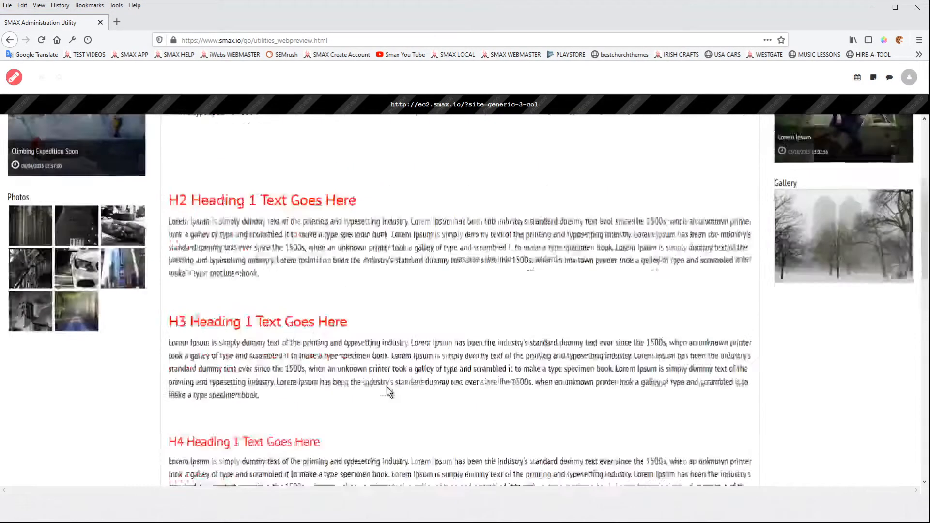
pyautogui.scroll(2, 404, 356)
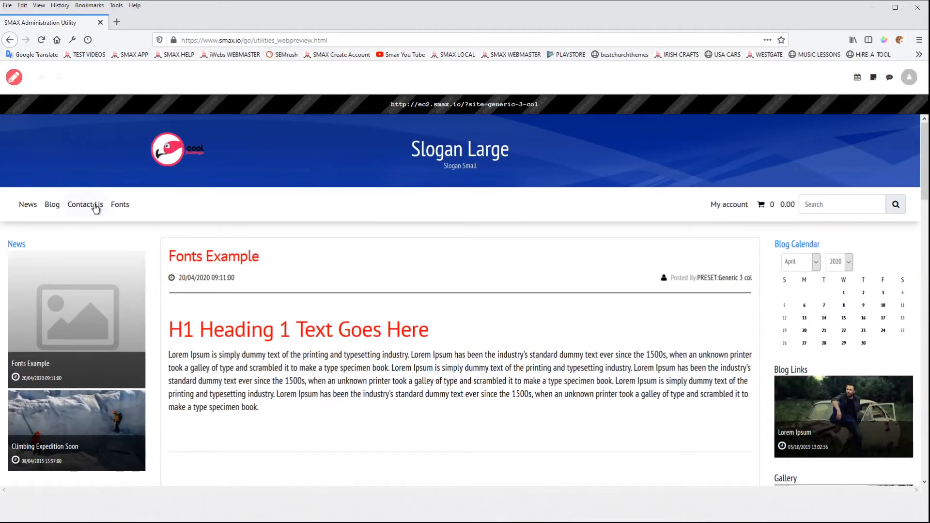
# Step: Return to the editor and set the Main Text layer's body text colour to blue, then save and close
pyautogui.click(14, 78)
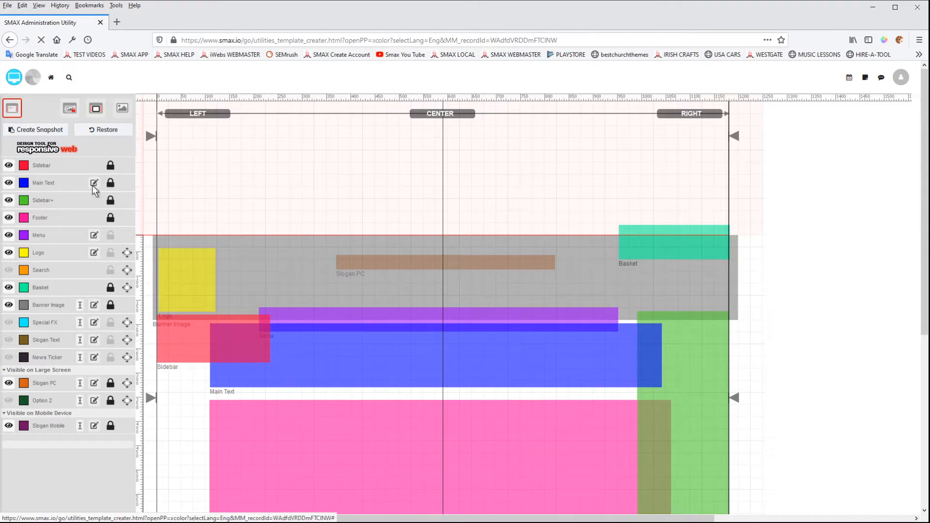
pyautogui.click(94, 184)
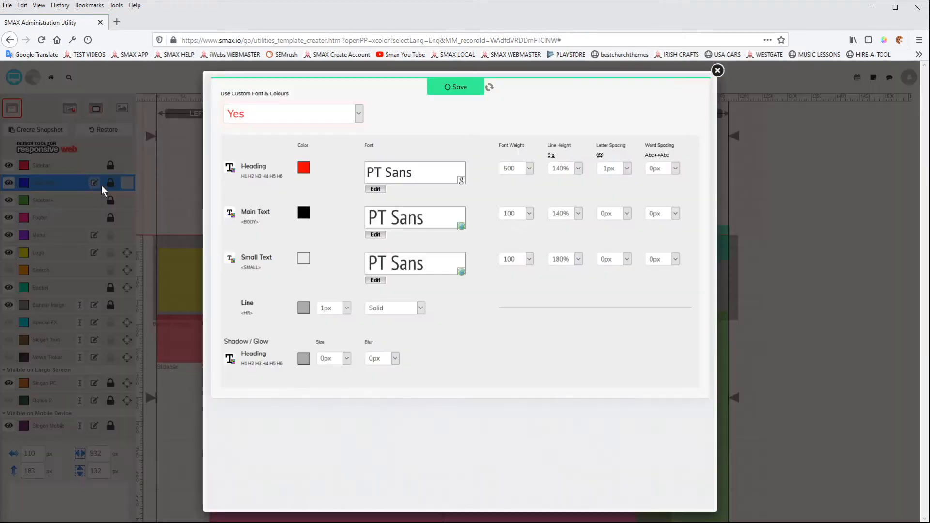
pyautogui.click(304, 213)
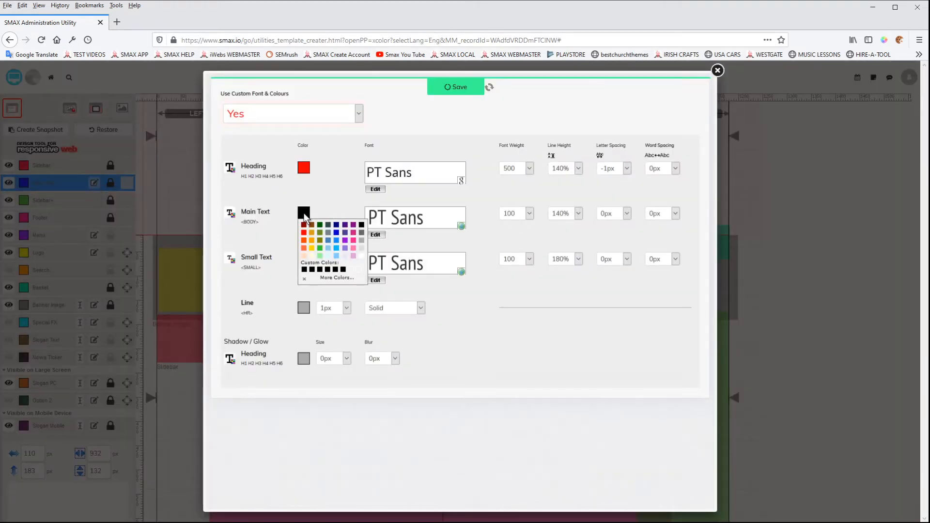
pyautogui.click(336, 233)
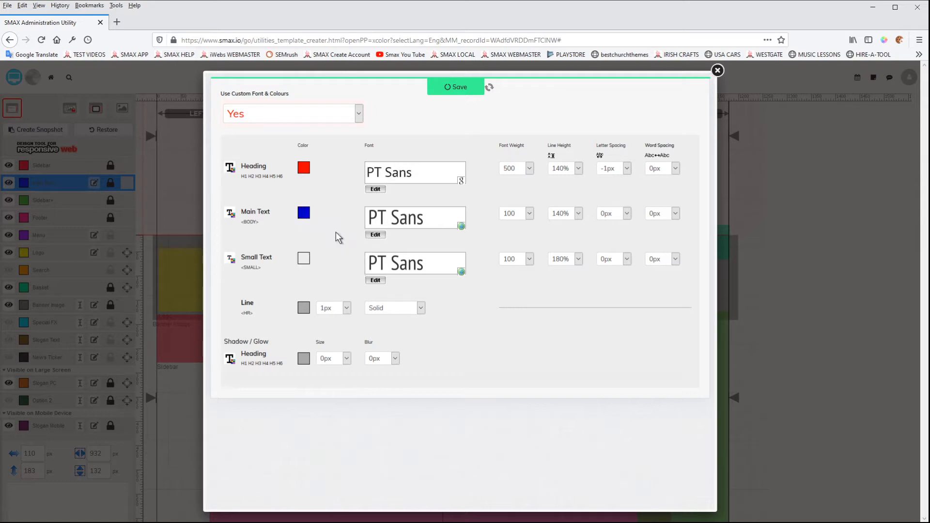
pyautogui.click(454, 93)
pyautogui.click(717, 71)
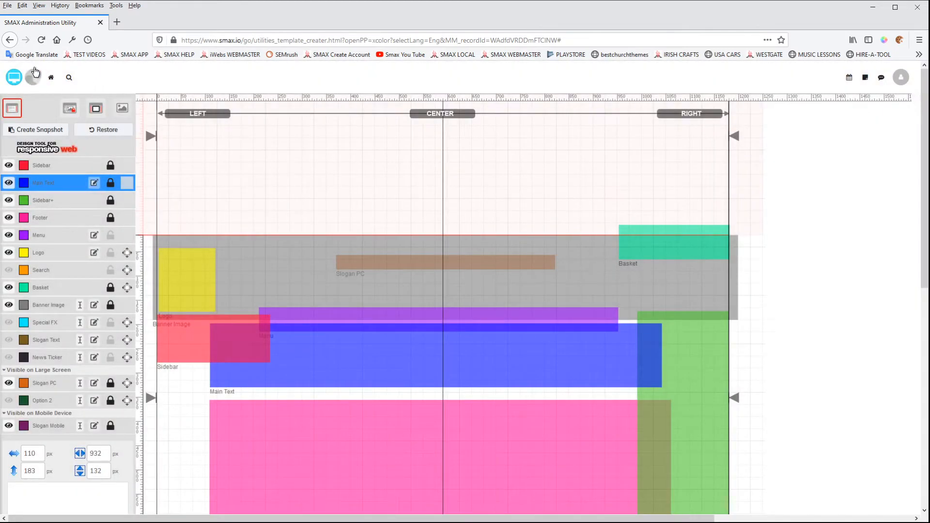
# Step: Open the website preview and scroll to check the blue body text
pyautogui.click(17, 81)
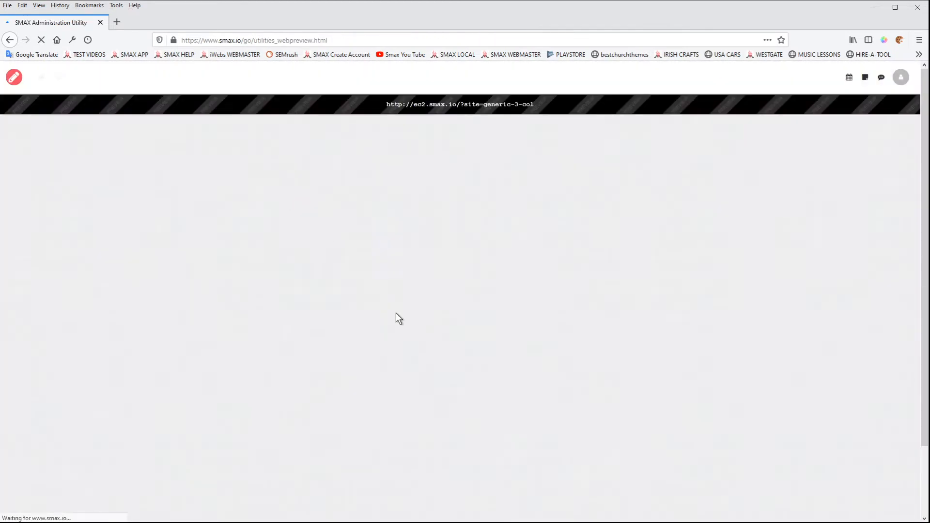
pyautogui.scroll(-5, 341, 358)
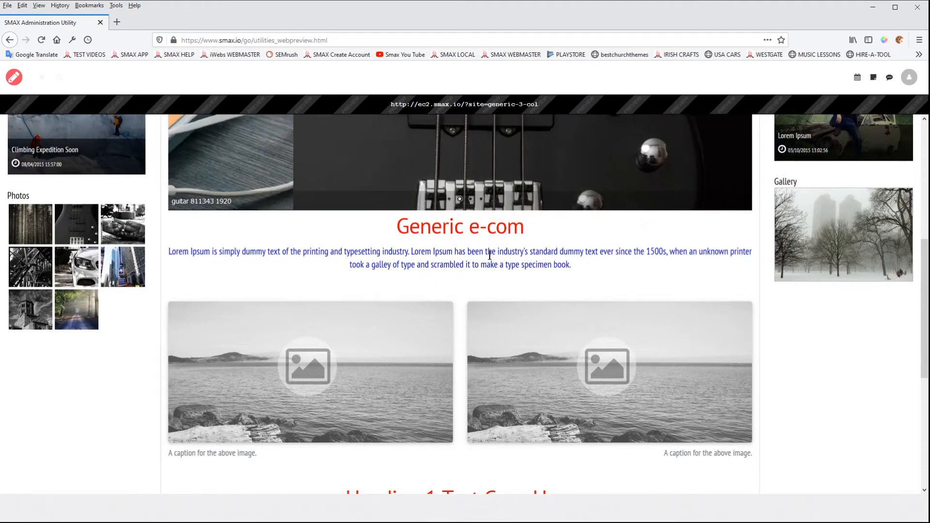
# Step: Open the Fonts page in the site preview and scroll through its heading and body text samples
pyautogui.scroll(6, 370, 326)
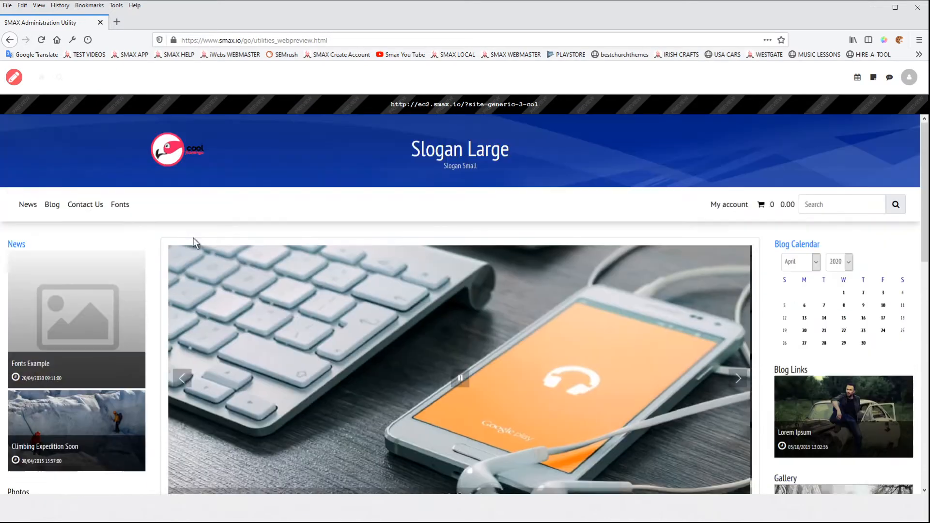
pyautogui.click(122, 209)
pyautogui.scroll(-10, 373, 328)
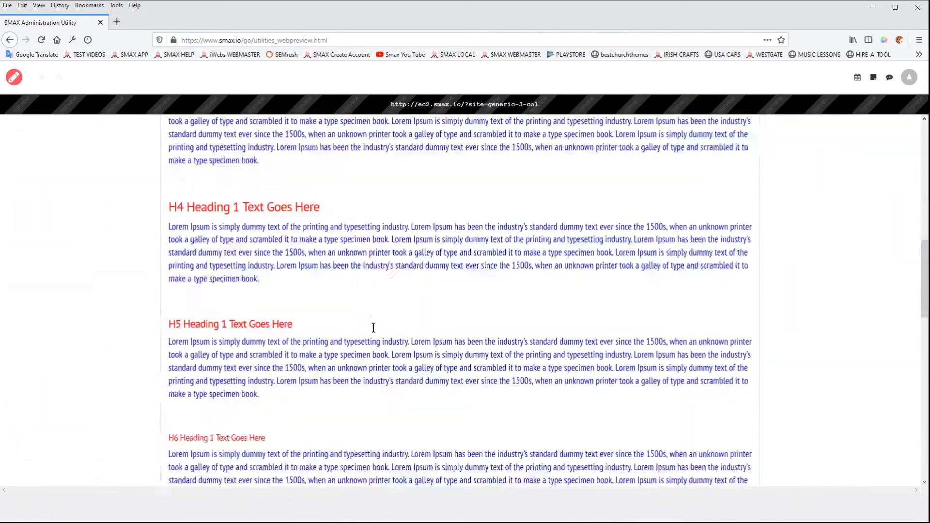
pyautogui.scroll(-8, 373, 327)
pyautogui.scroll(5, 350, 315)
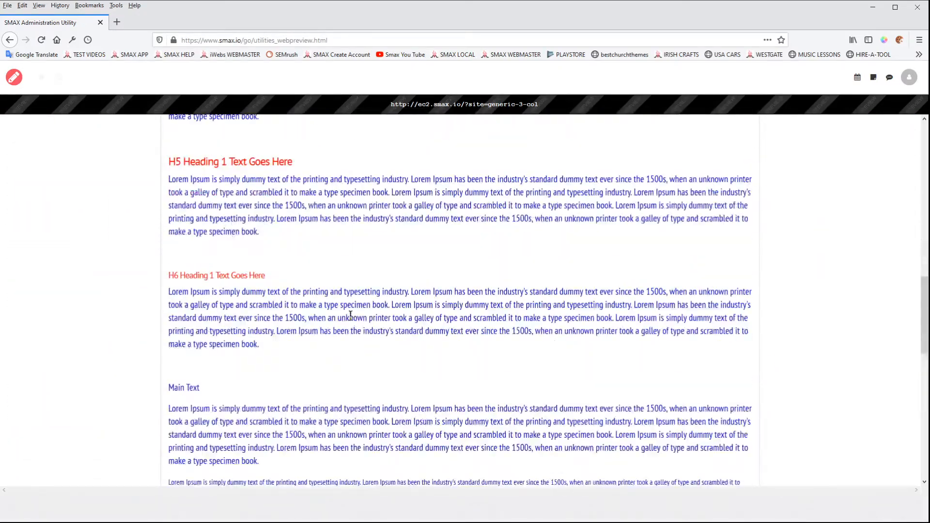
pyautogui.scroll(10, 351, 316)
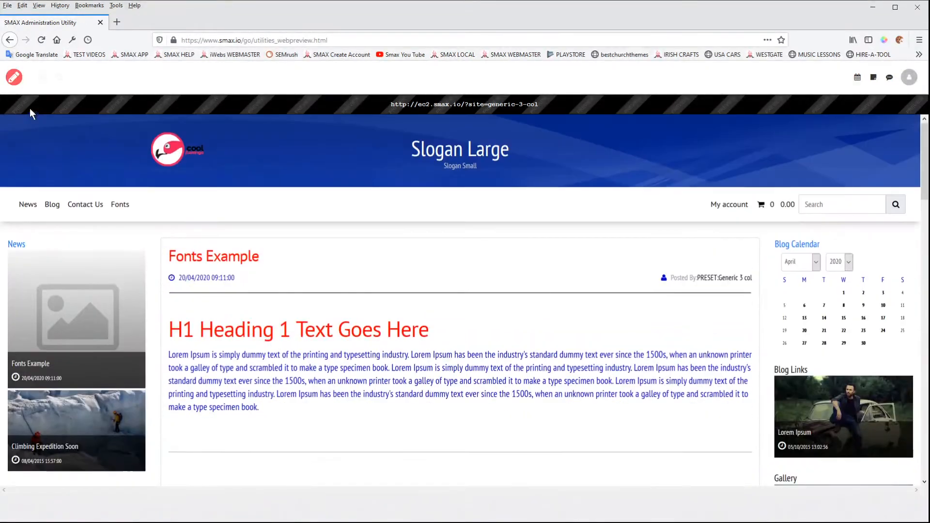
# Step: Return to the template editor and open the heading font picker for the Main Text layer
pyautogui.click(14, 79)
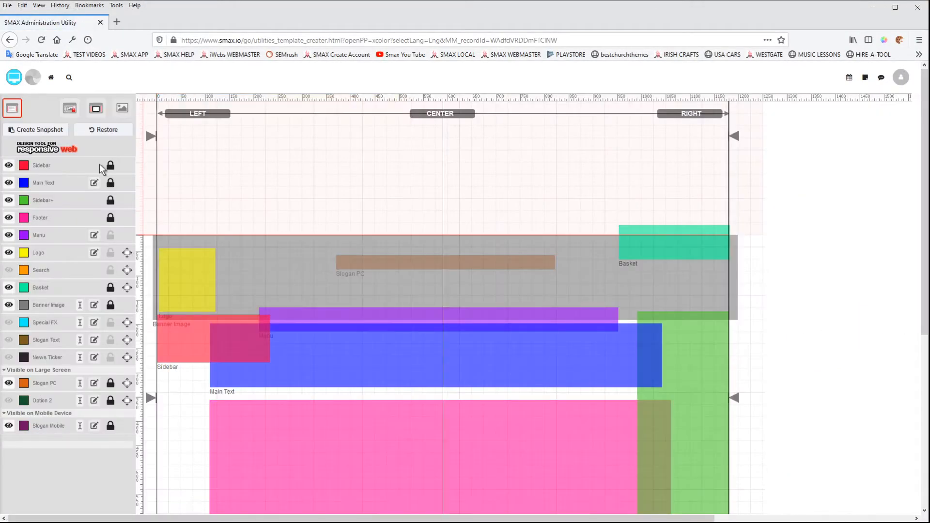
pyautogui.click(94, 184)
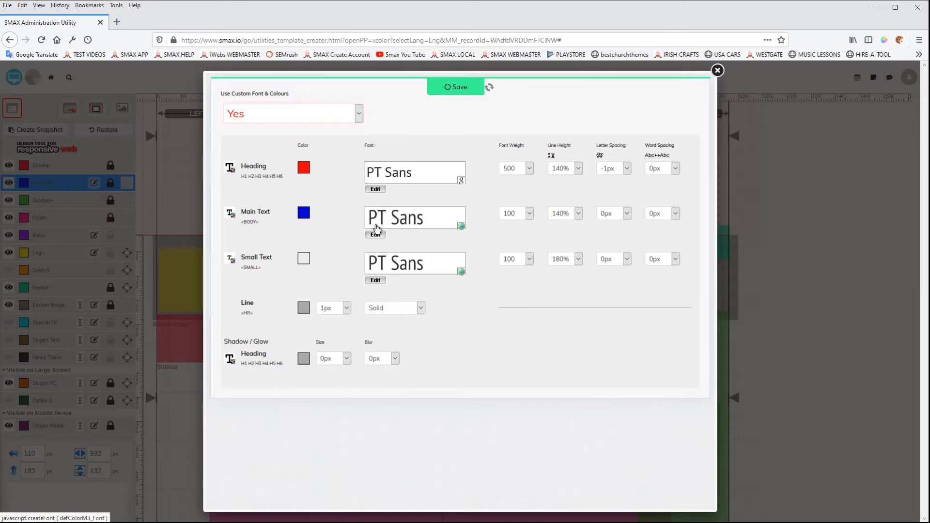
pyautogui.click(391, 176)
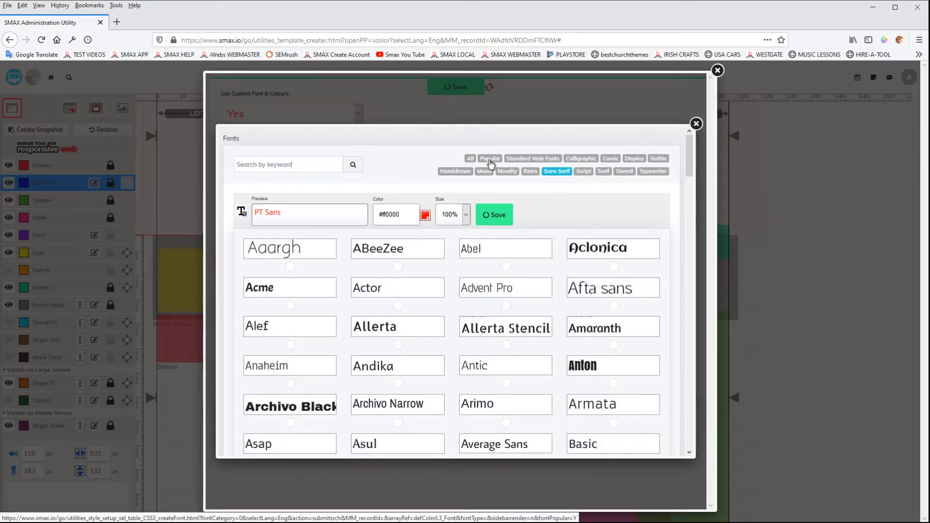
pyautogui.moveTo(687, 162); pyautogui.dragTo(679, 380)
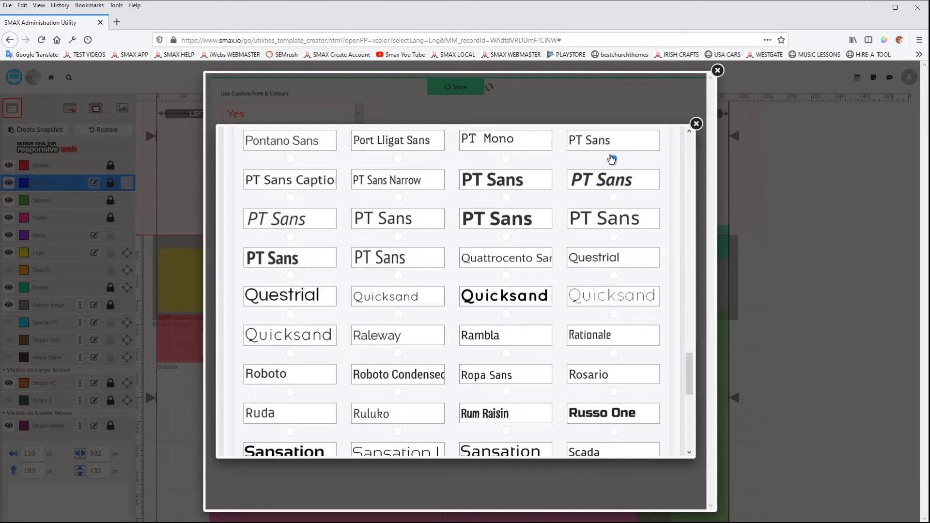
pyautogui.moveTo(685, 395); pyautogui.dragTo(688, 145)
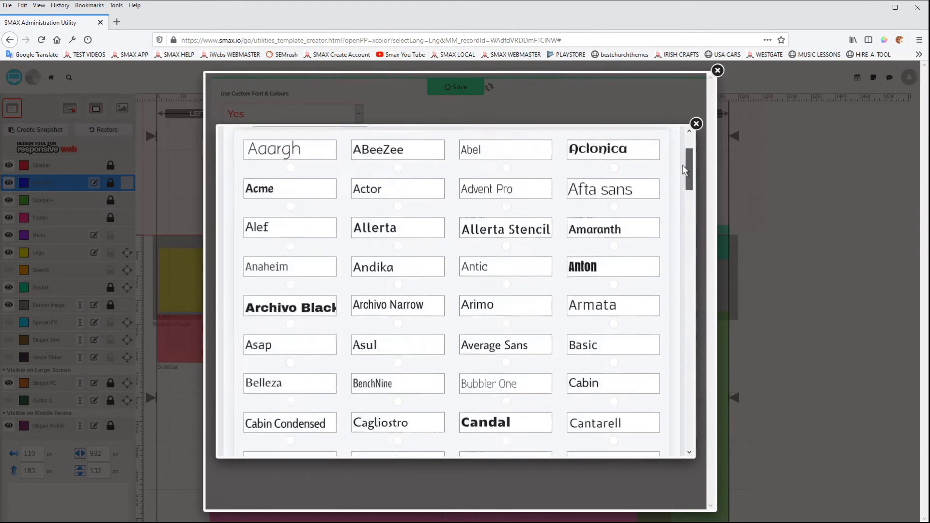
# Step: Browse the Popular, Standard Web Fonts, Calligraphic, Comic, Display, Gothic and Handdrawn font categories
pyautogui.click(486, 160)
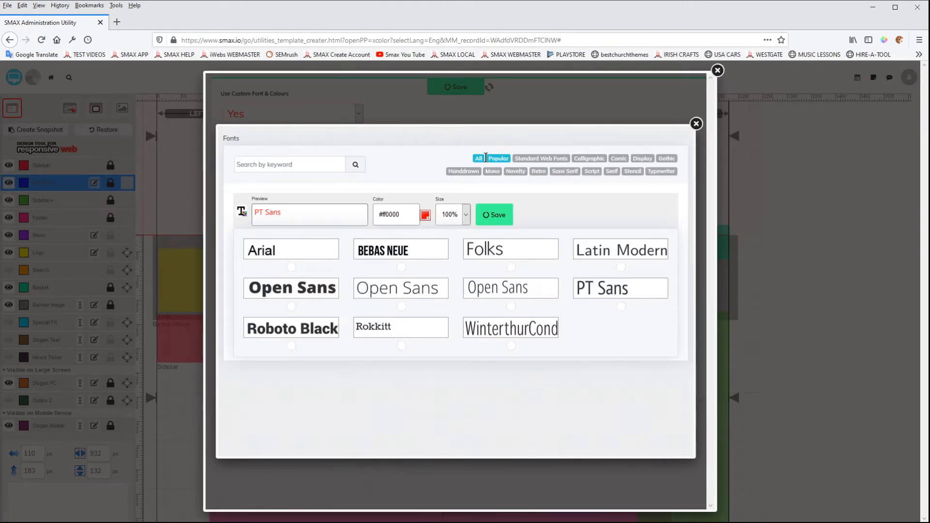
pyautogui.click(536, 160)
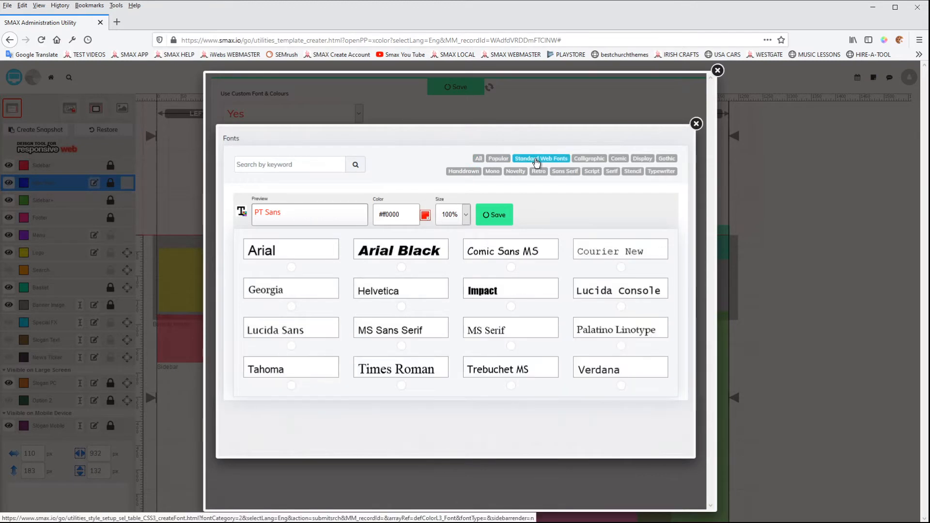
pyautogui.click(589, 161)
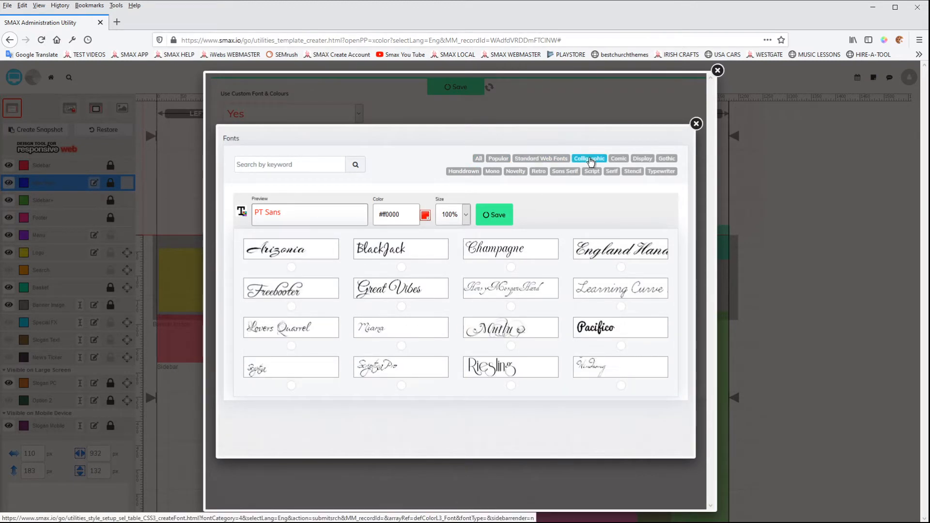
pyautogui.click(622, 162)
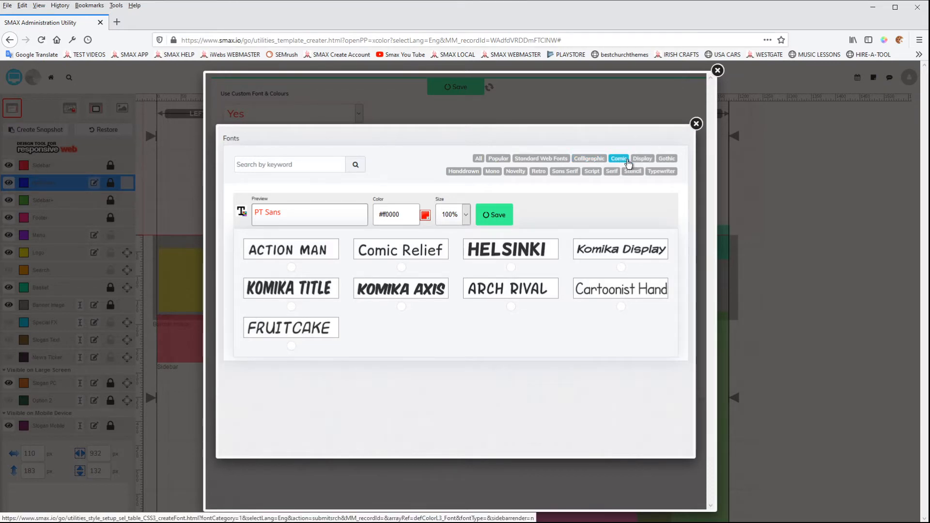
pyautogui.click(643, 159)
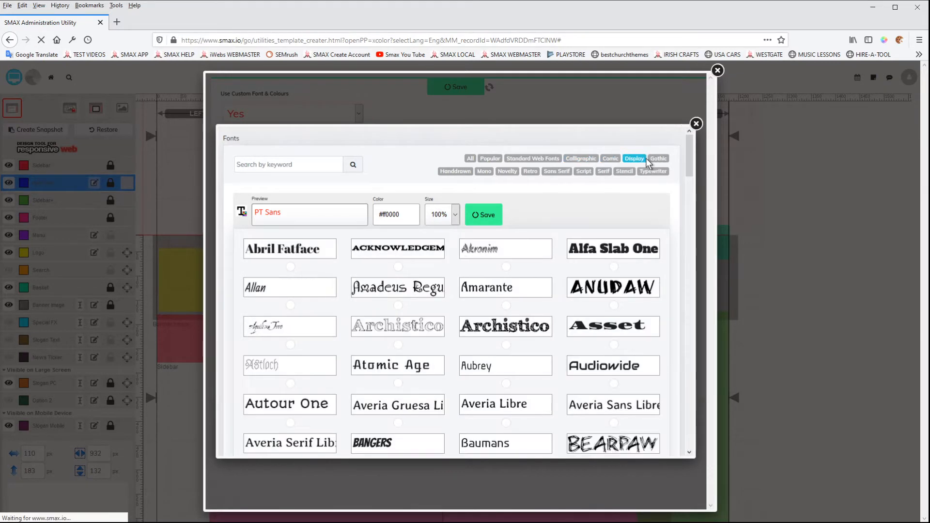
pyautogui.moveTo(687, 173); pyautogui.dragTo(684, 148)
pyautogui.click(663, 162)
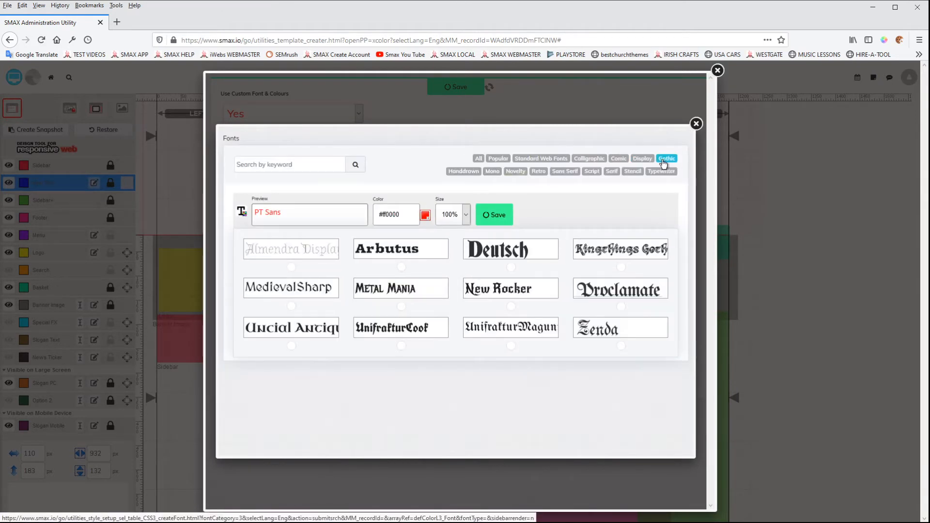
pyautogui.click(460, 172)
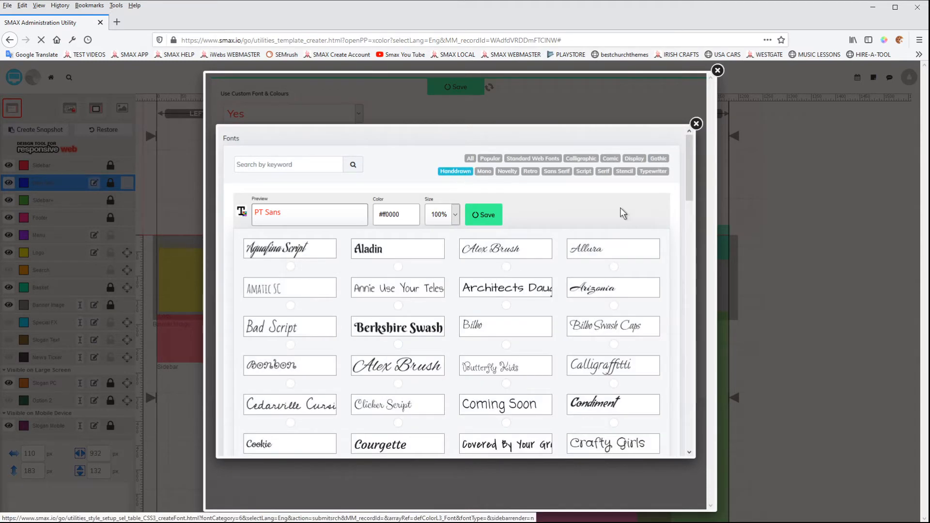
pyautogui.moveTo(684, 160)
pyautogui.mouseDown()
pyautogui.moveTo(687, 324)
pyautogui.moveTo(688, 154)
pyautogui.mouseUp()
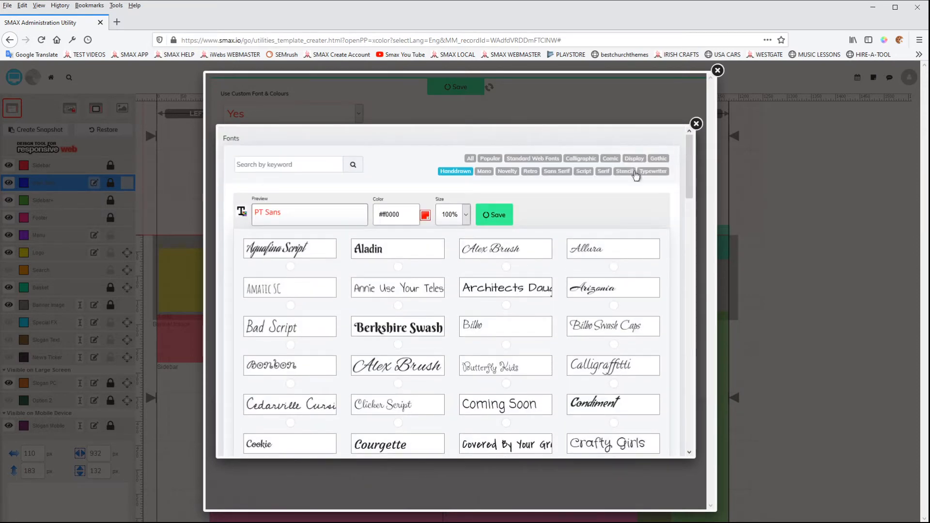
pyautogui.click(484, 172)
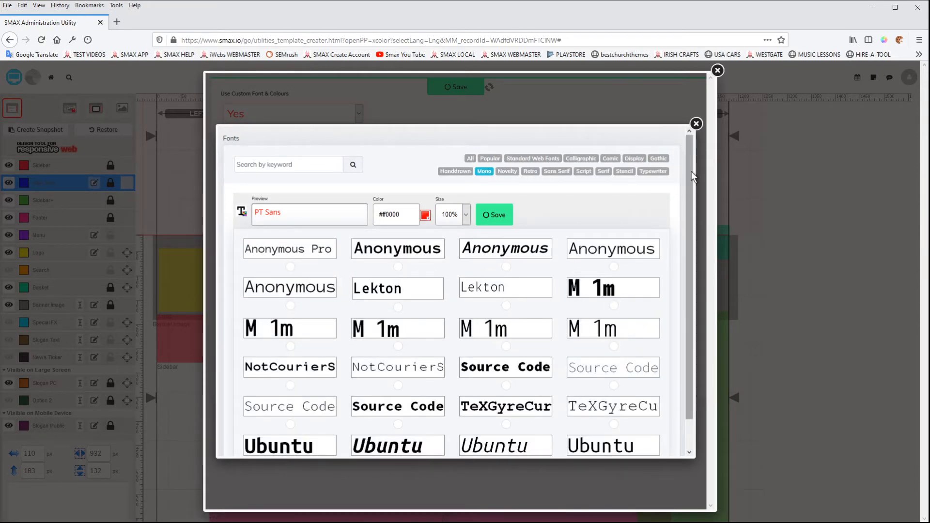
# Step: Browse the Mono, Novelty, Retro, Sans Serif, Script, Serif, Stencil and Typewriter categories, returning to Calligraphic
pyautogui.moveTo(689, 172)
pyautogui.mouseDown()
pyautogui.moveTo(688, 188)
pyautogui.moveTo(690, 157)
pyautogui.mouseUp()
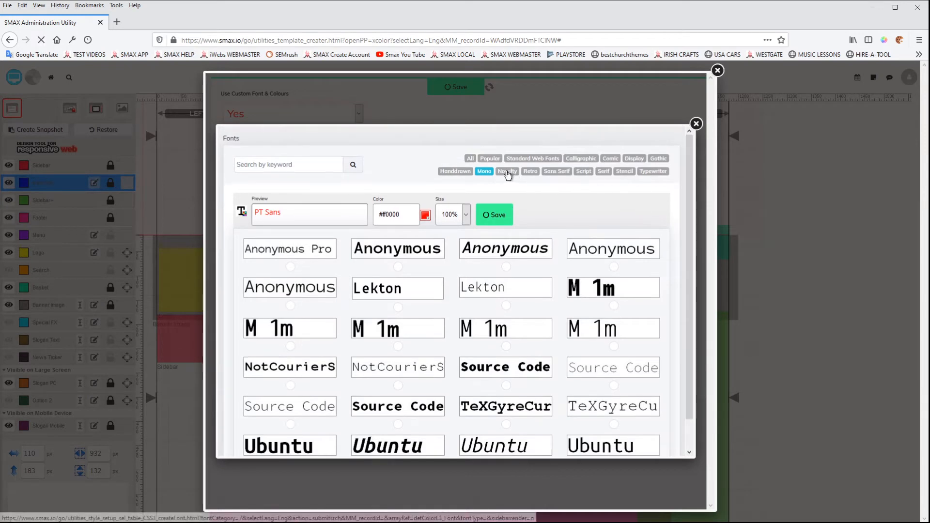
pyautogui.click(508, 173)
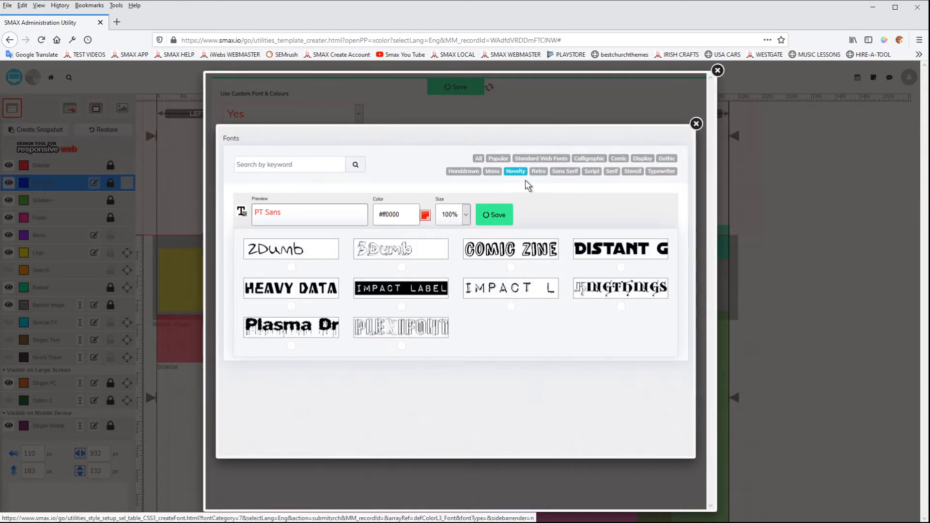
pyautogui.click(539, 173)
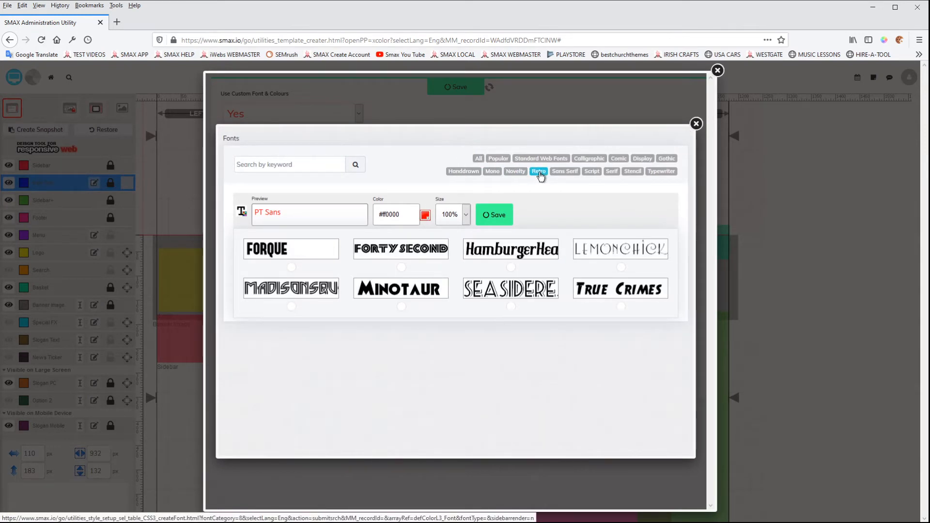
pyautogui.click(571, 172)
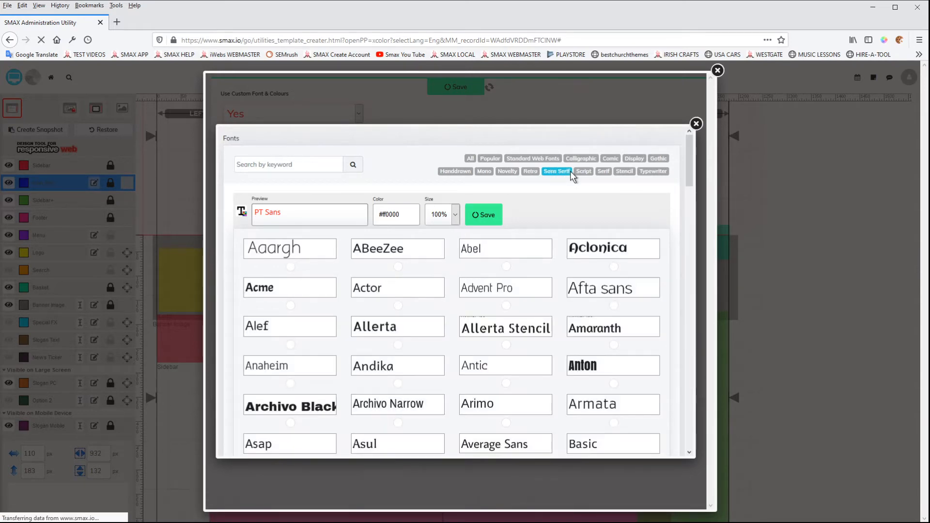
pyautogui.moveTo(687, 161)
pyautogui.mouseDown()
pyautogui.moveTo(676, 336)
pyautogui.moveTo(676, 150)
pyautogui.mouseUp()
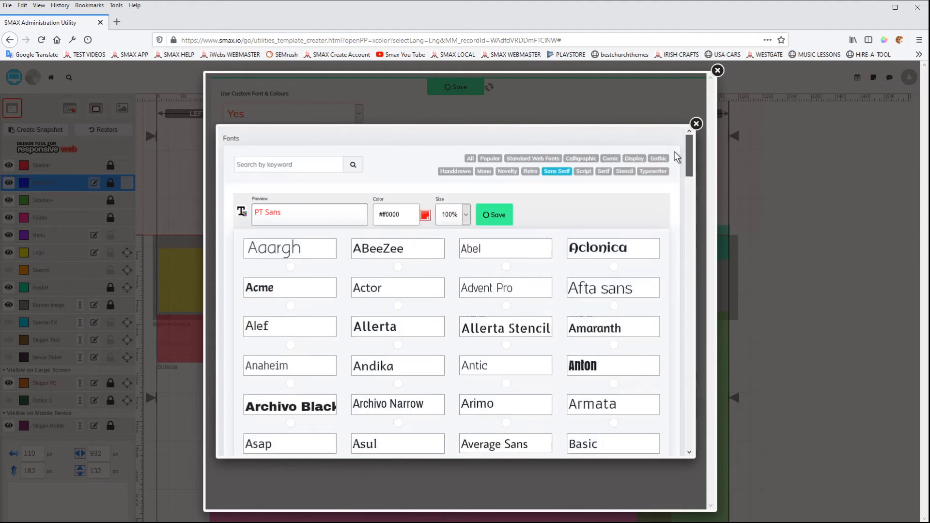
pyautogui.click(584, 173)
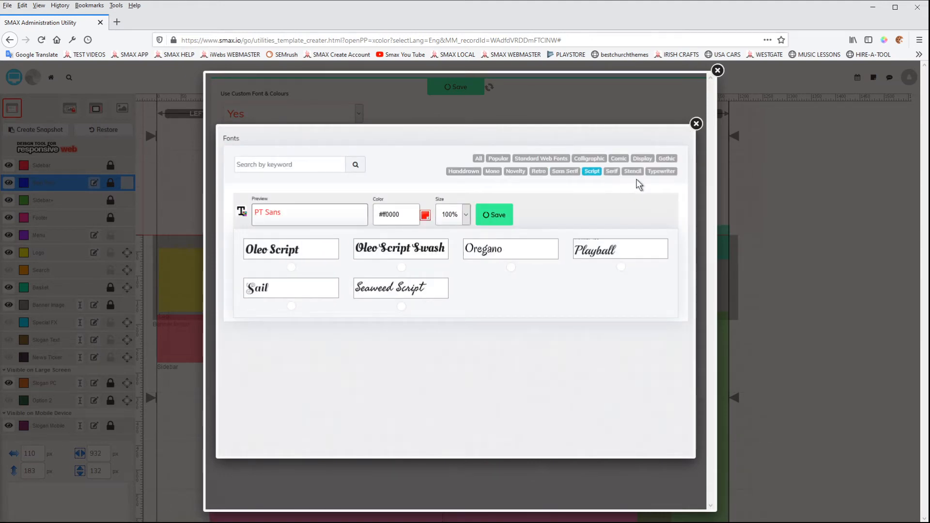
pyautogui.click(612, 171)
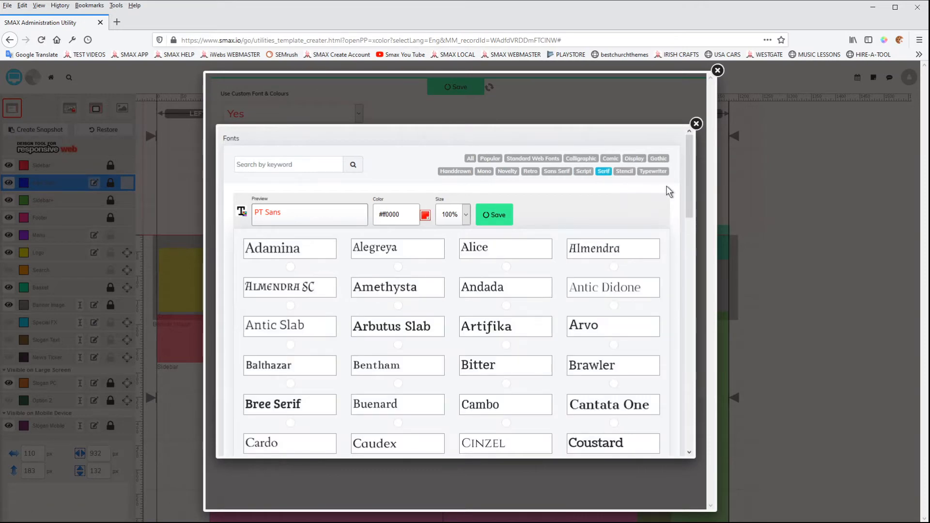
pyautogui.moveTo(687, 167)
pyautogui.mouseDown()
pyautogui.moveTo(690, 326)
pyautogui.moveTo(699, 173)
pyautogui.mouseUp()
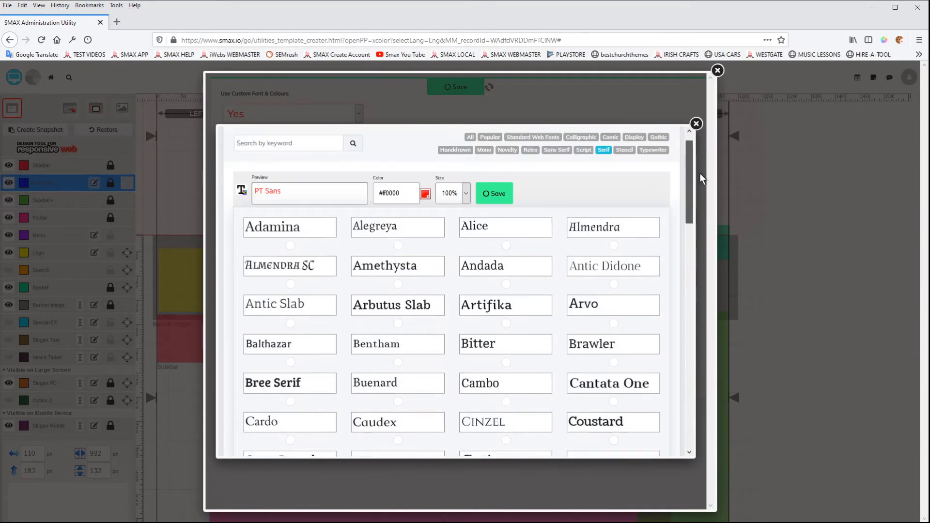
pyautogui.click(622, 152)
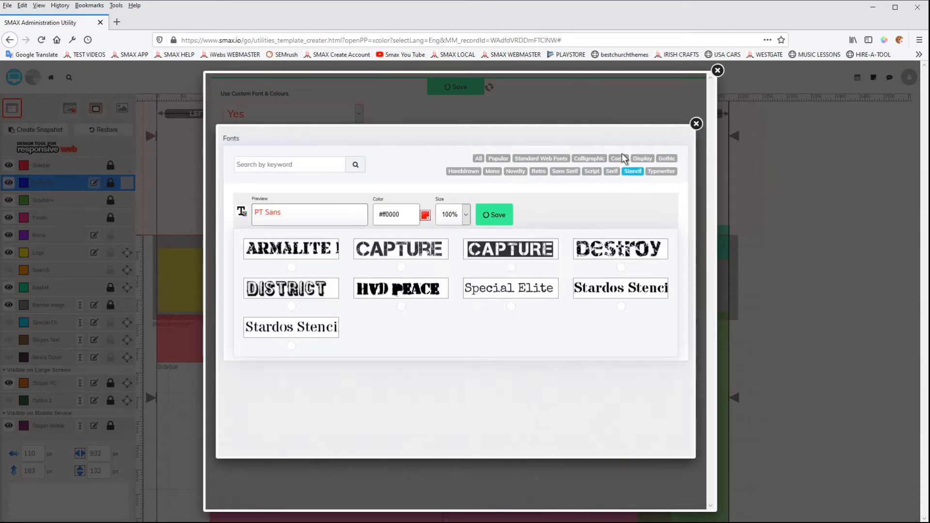
pyautogui.click(662, 173)
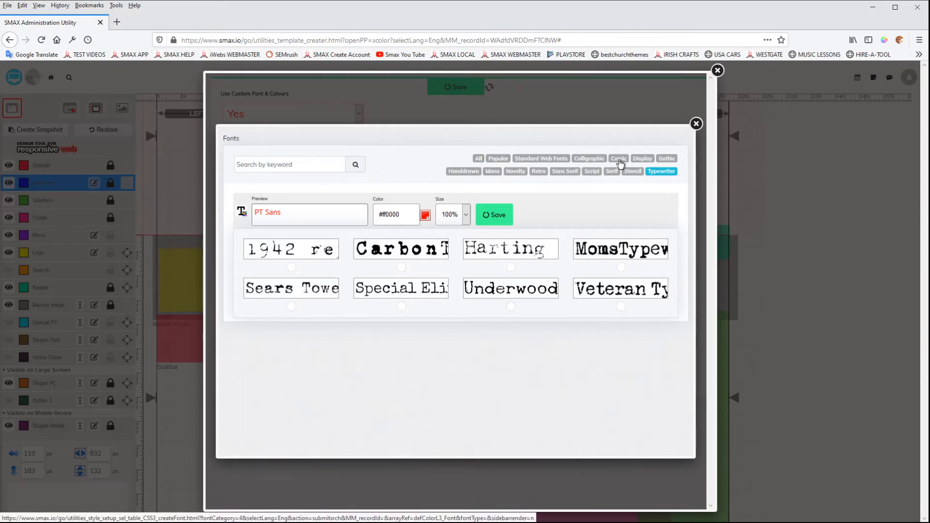
pyautogui.click(664, 160)
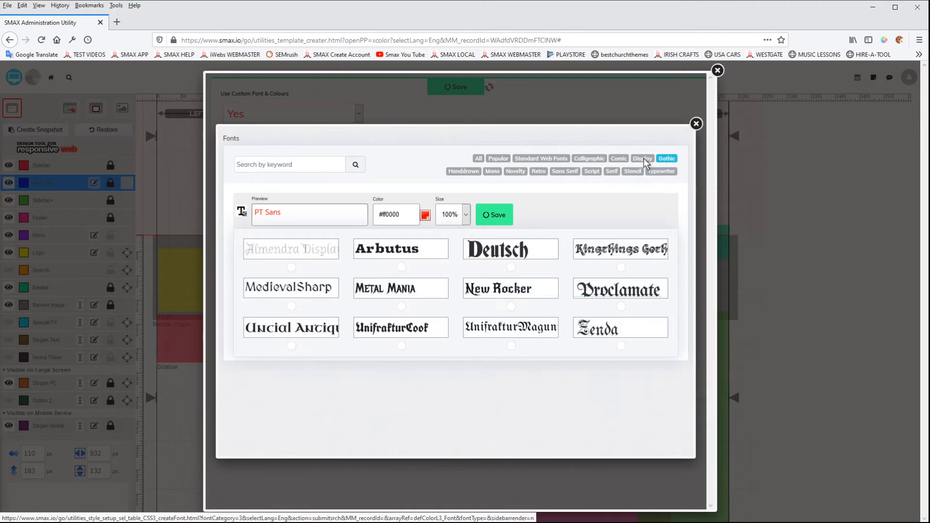
pyautogui.click(594, 160)
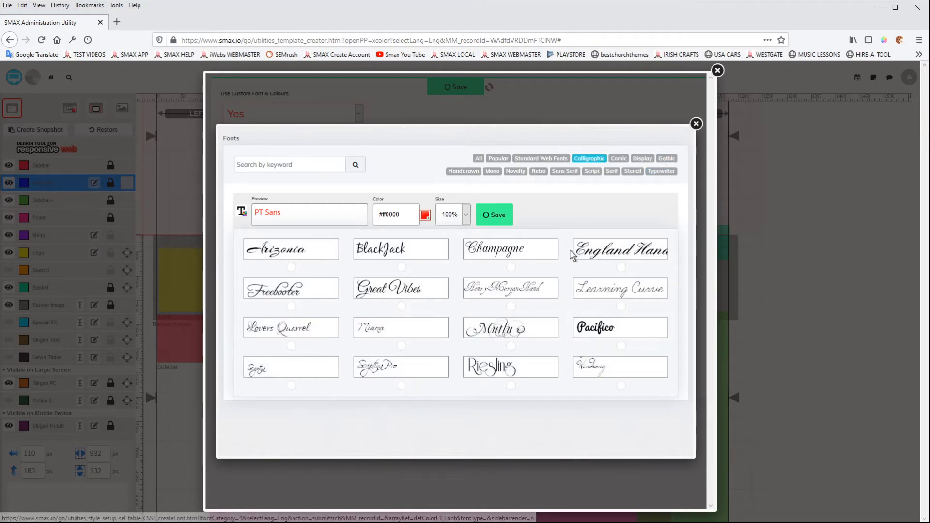
# Step: Set the Main Text heading font to Great Vibes, save it, and close the font dialogs
pyautogui.click(403, 308)
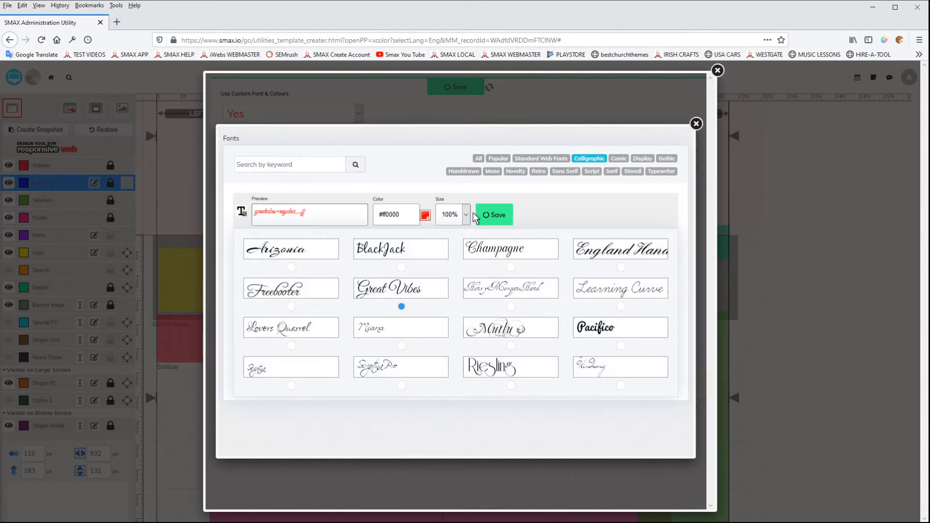
pyautogui.click(494, 215)
pyautogui.click(696, 123)
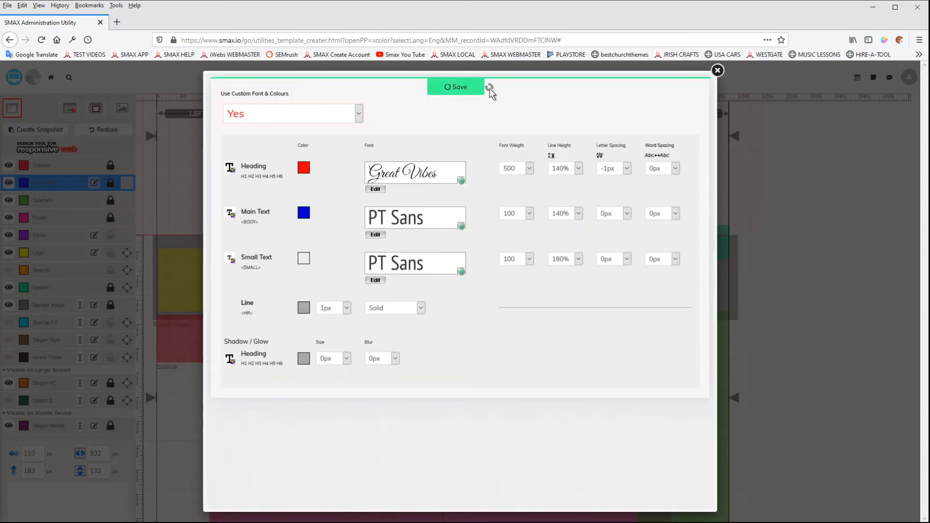
pyautogui.click(717, 71)
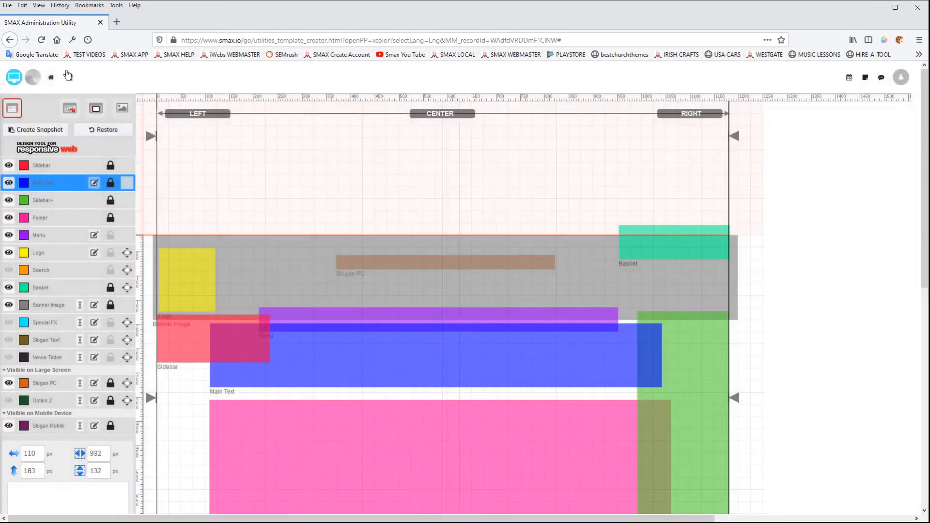
# Step: Open the website preview and scroll to check the new heading font
pyautogui.click(12, 79)
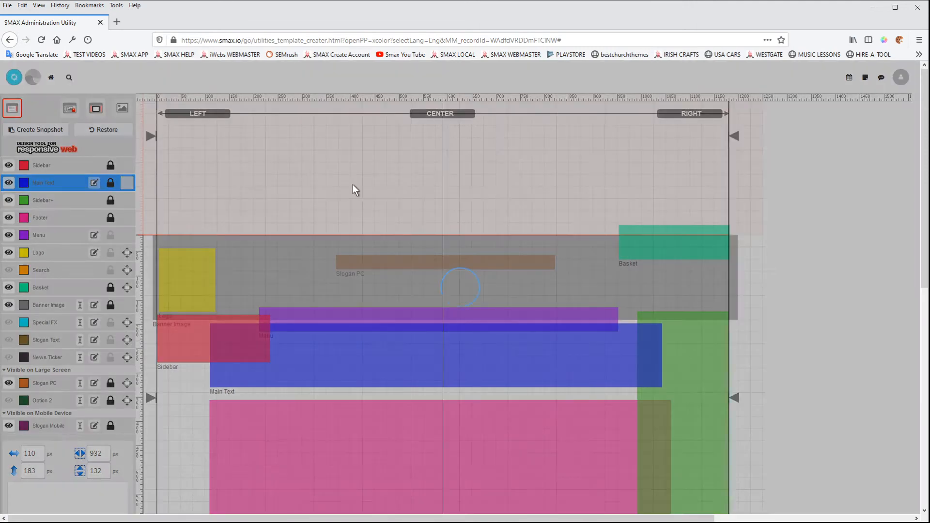
pyautogui.scroll(-5, 304, 332)
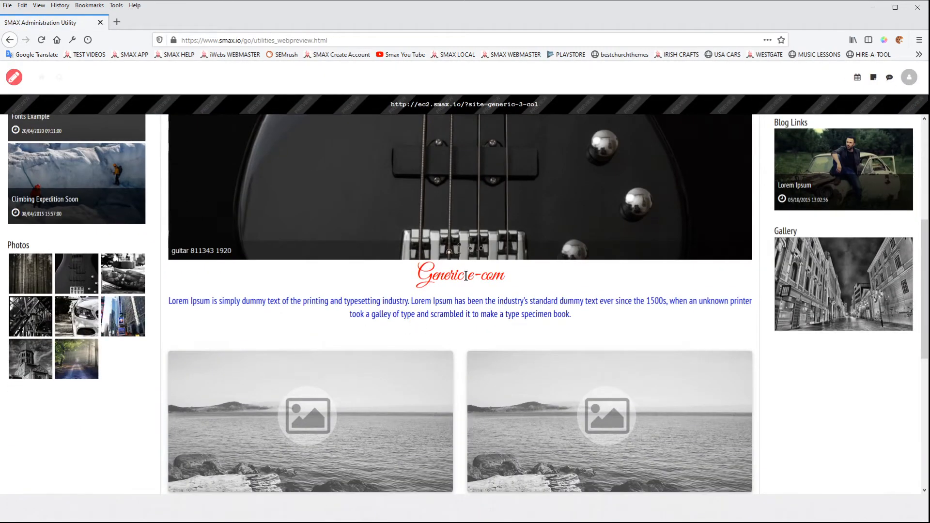
# Step: Open the Fonts page in the preview and review the H1 to H6 heading styles
pyautogui.scroll(5, 208, 217)
pyautogui.click(122, 207)
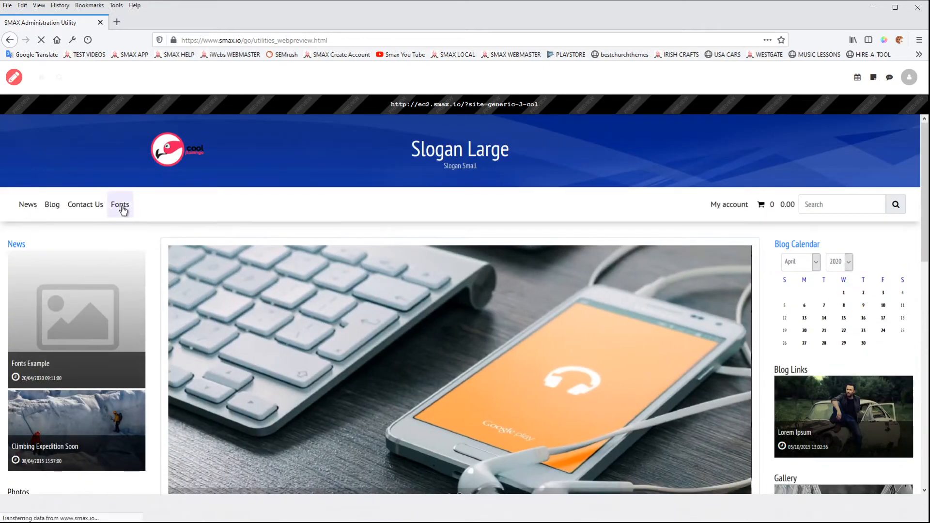
pyautogui.scroll(-1, 456, 328)
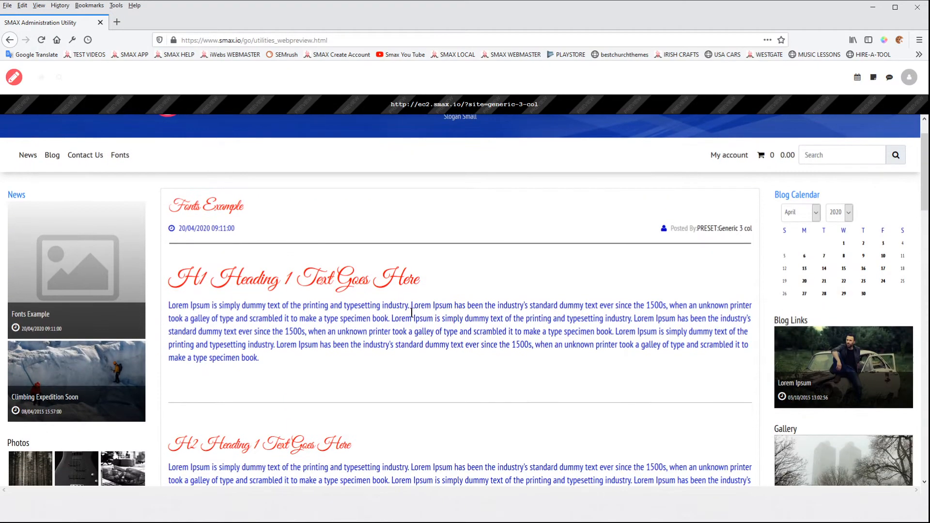
pyautogui.scroll(-6, 319, 327)
pyautogui.scroll(-3, 320, 328)
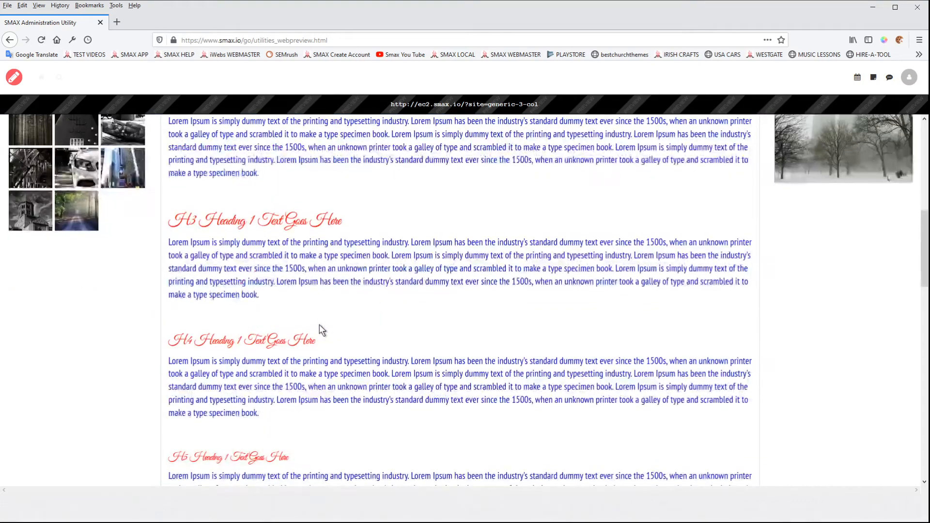
pyautogui.scroll(-5, 289, 361)
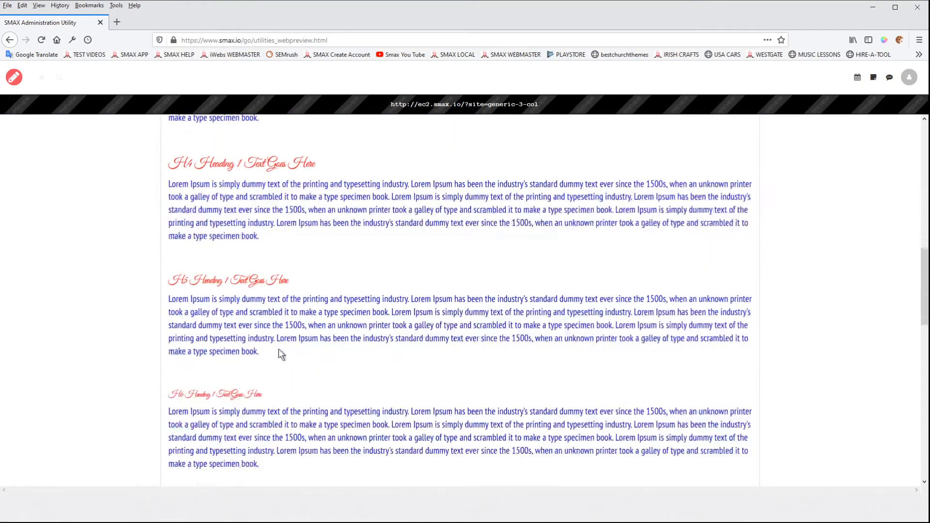
pyautogui.scroll(7, 270, 291)
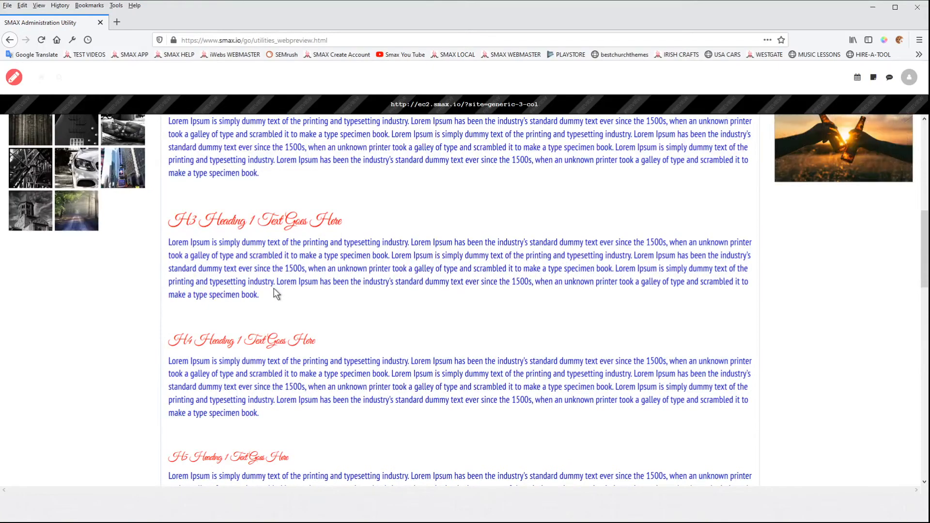
pyautogui.scroll(4, 314, 286)
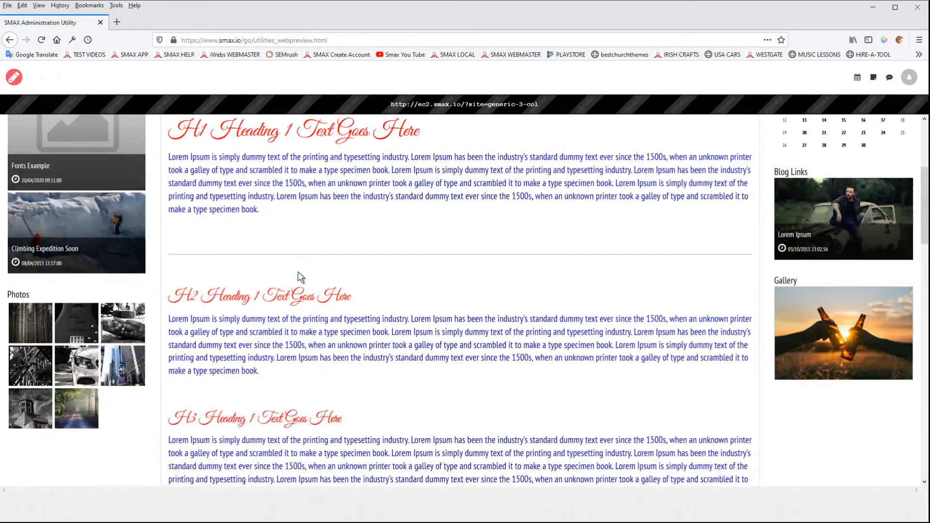
pyautogui.scroll(4, 252, 242)
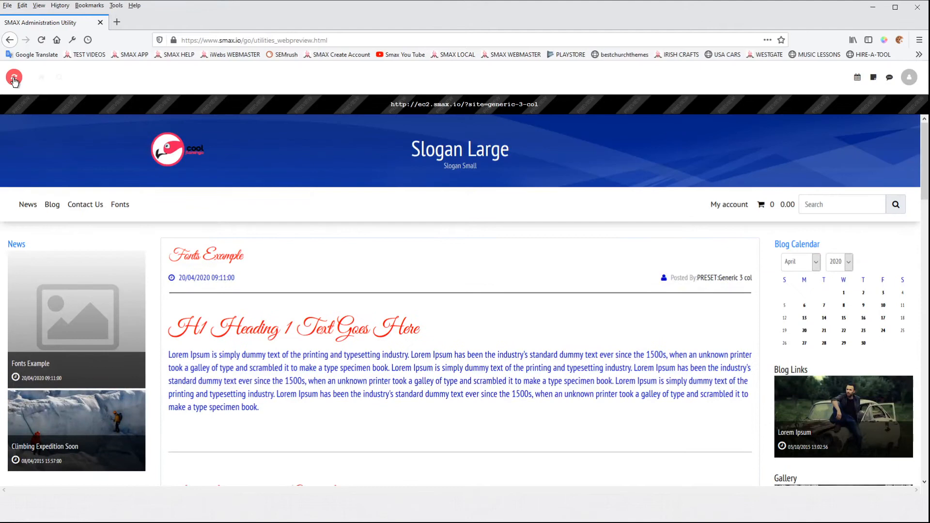
# Step: Set the Main Text heading font size to 200%, save it, and close the font and text settings dialogs
pyautogui.click(13, 79)
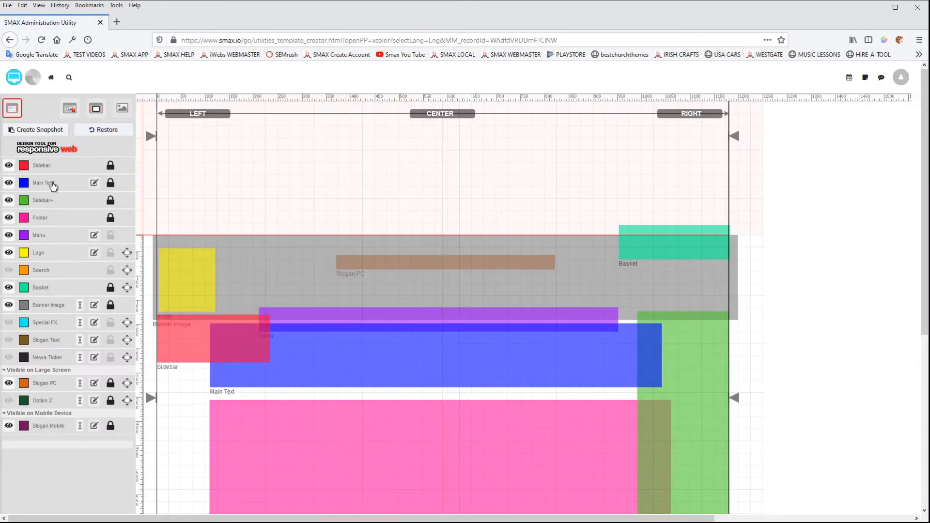
pyautogui.click(94, 182)
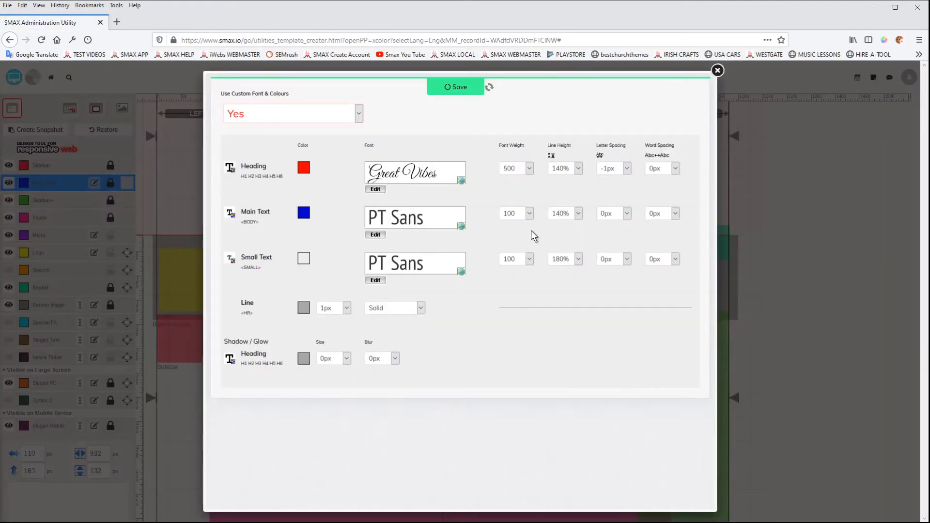
pyautogui.click(428, 175)
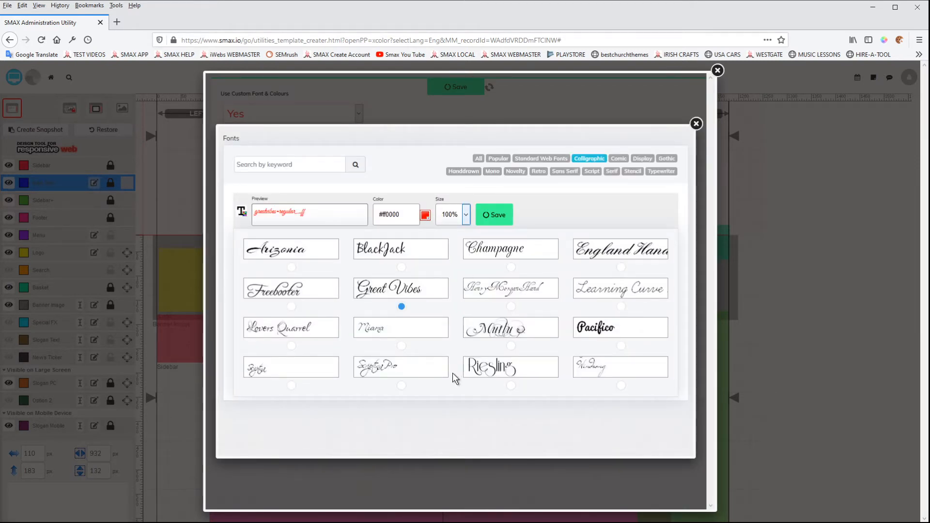
pyautogui.click(490, 219)
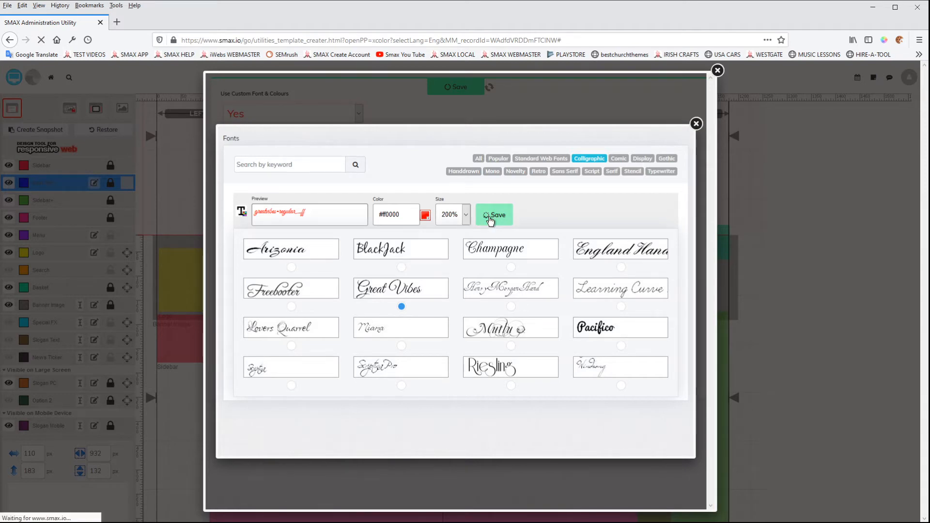
pyautogui.click(695, 125)
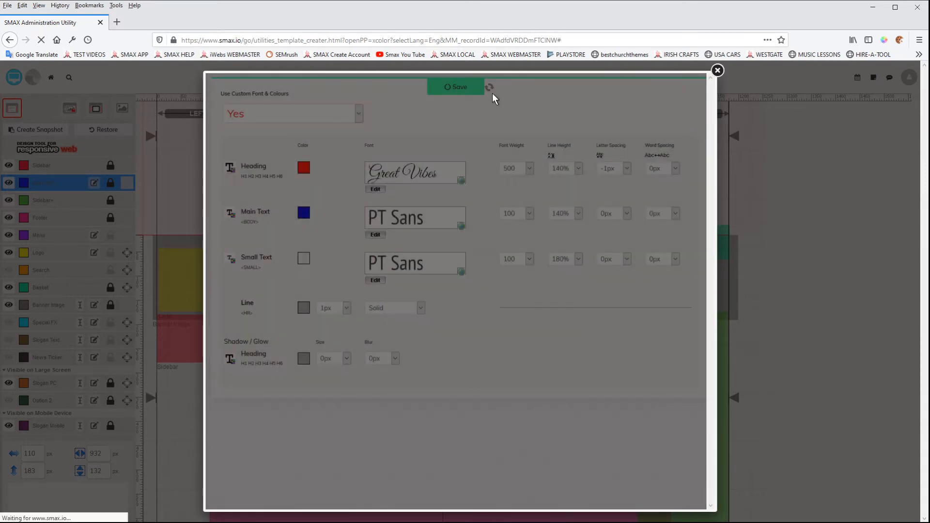
pyautogui.click(717, 71)
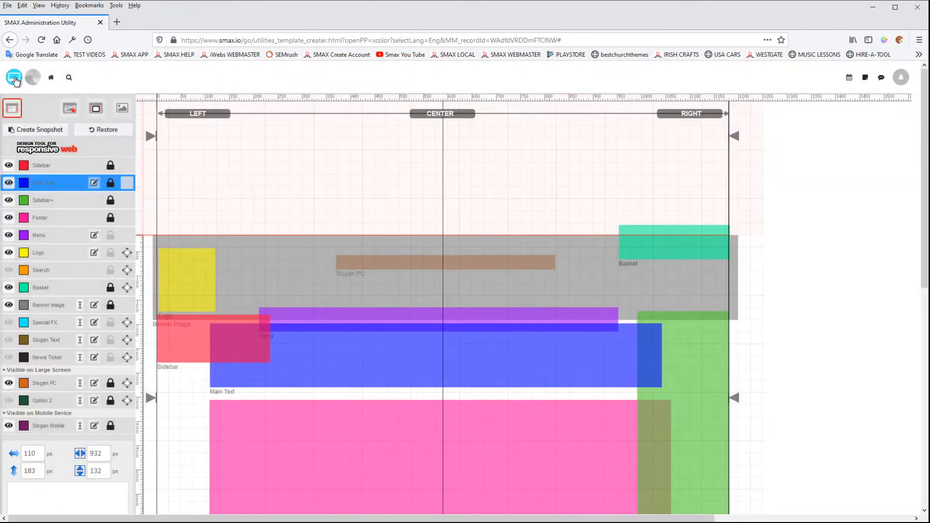
# Step: Open the website preview and check the enlarged headings on the home page and Fonts page
pyautogui.click(14, 77)
pyautogui.scroll(-5, 489, 321)
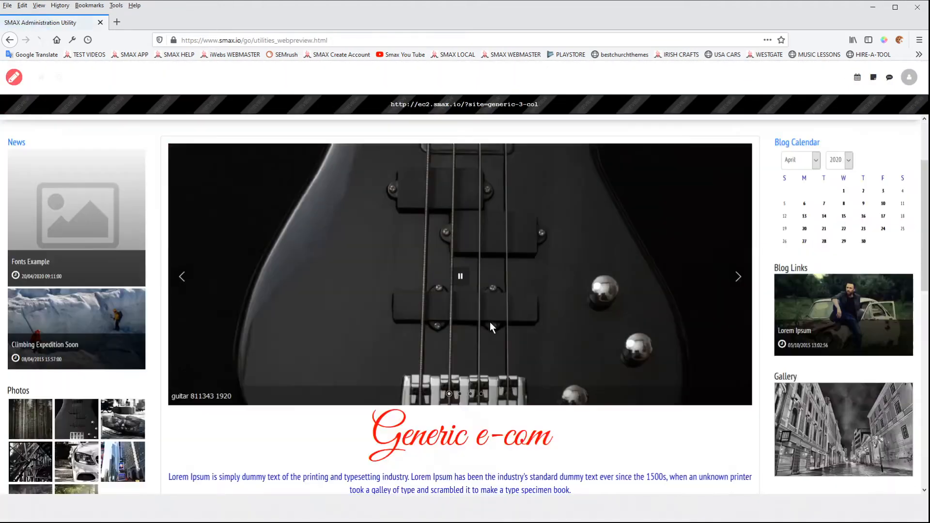
pyautogui.scroll(-6, 490, 324)
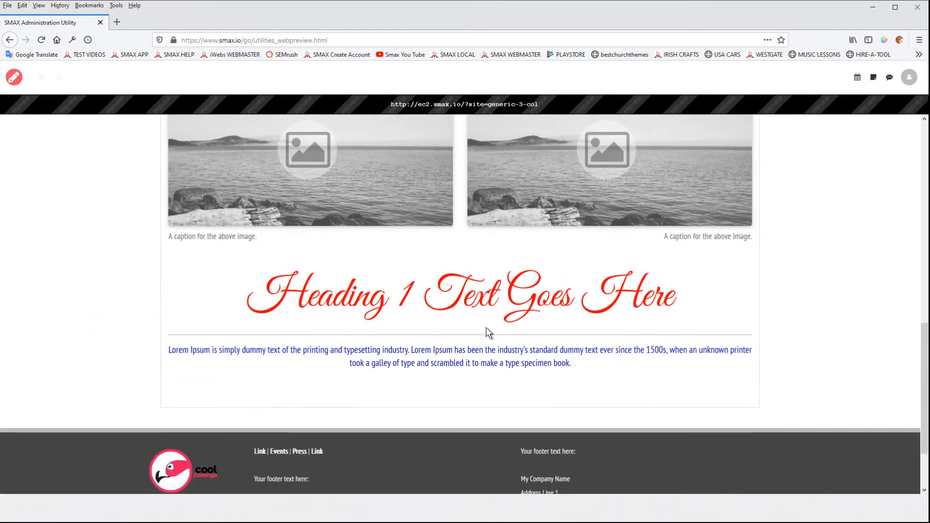
pyautogui.scroll(5, 489, 330)
pyautogui.scroll(6, 411, 280)
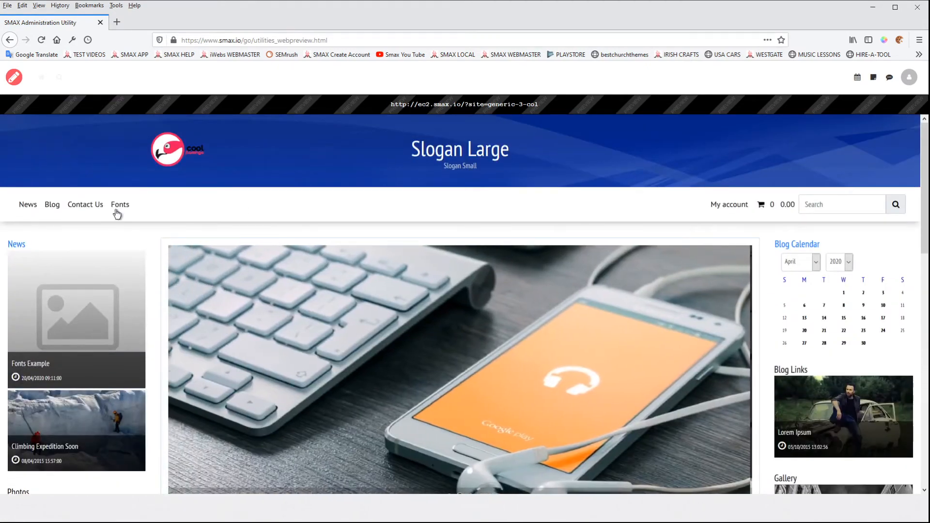
pyautogui.click(120, 205)
pyautogui.scroll(-10, 452, 326)
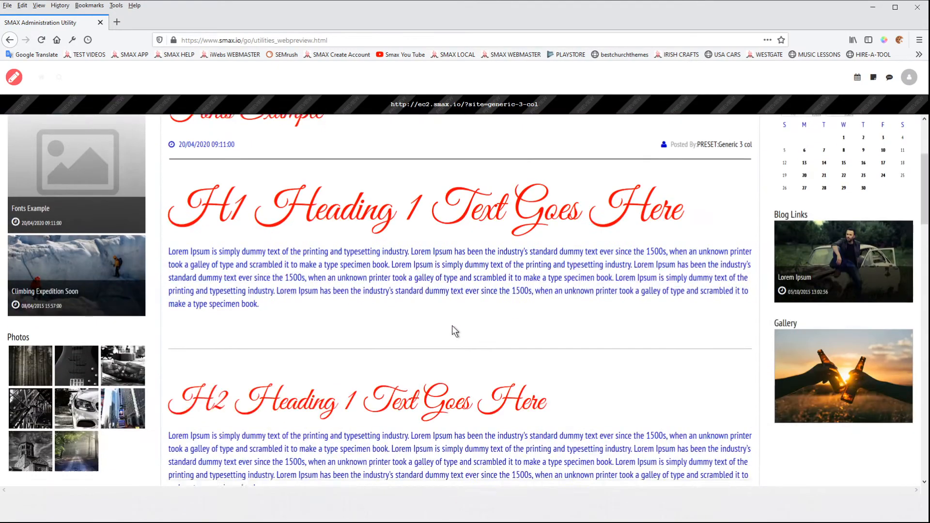
pyautogui.scroll(10, 452, 326)
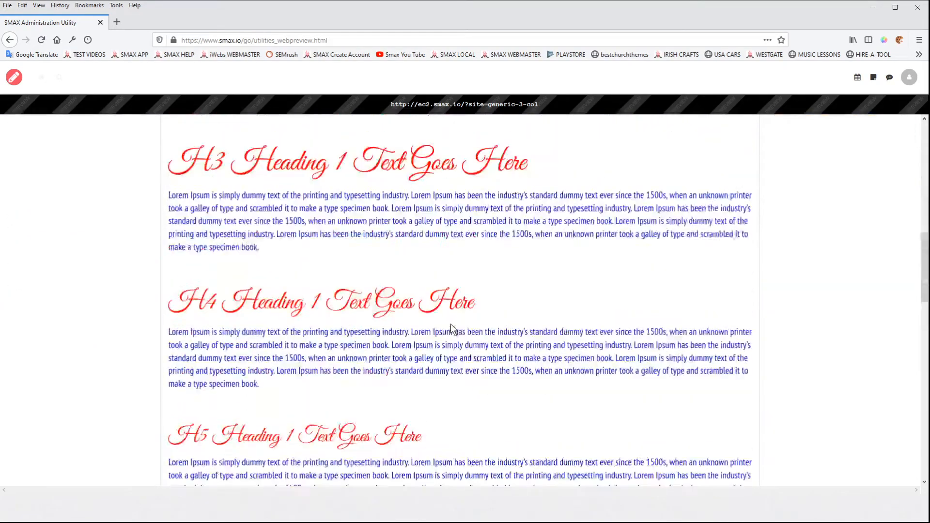
pyautogui.scroll(3, 194, 179)
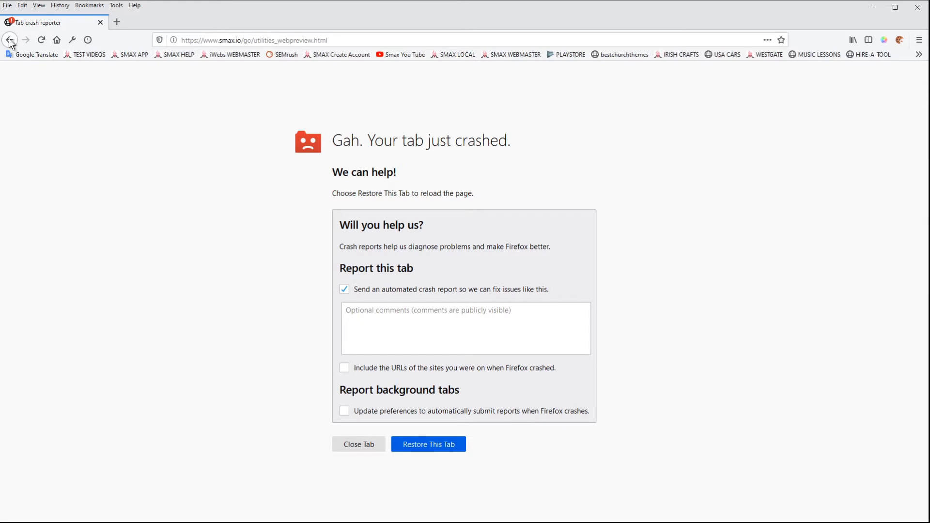
# Step: Reload the crashed preview tab and reopen the Fonts page to view the headings
pyautogui.click(41, 40)
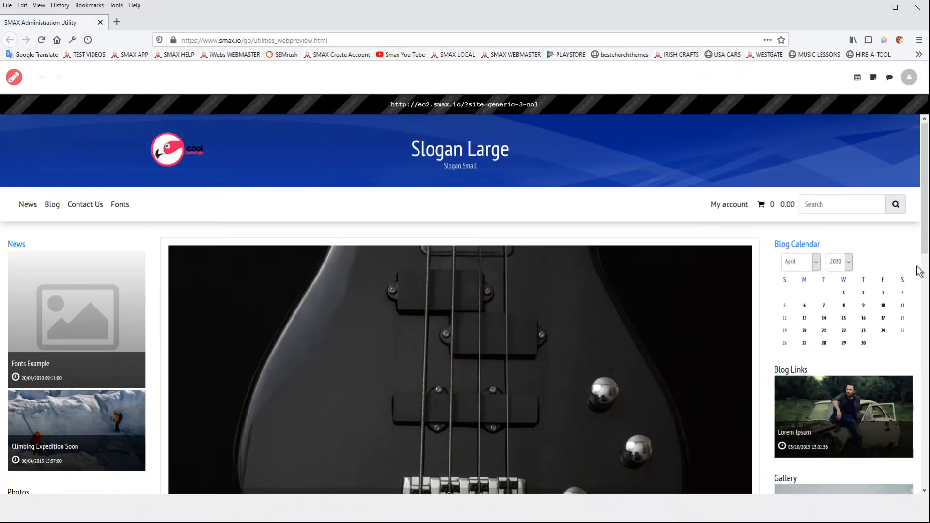
pyautogui.moveTo(925, 227)
pyautogui.mouseDown()
pyautogui.moveTo(925, 329)
pyautogui.moveTo(923, 218)
pyautogui.mouseUp()
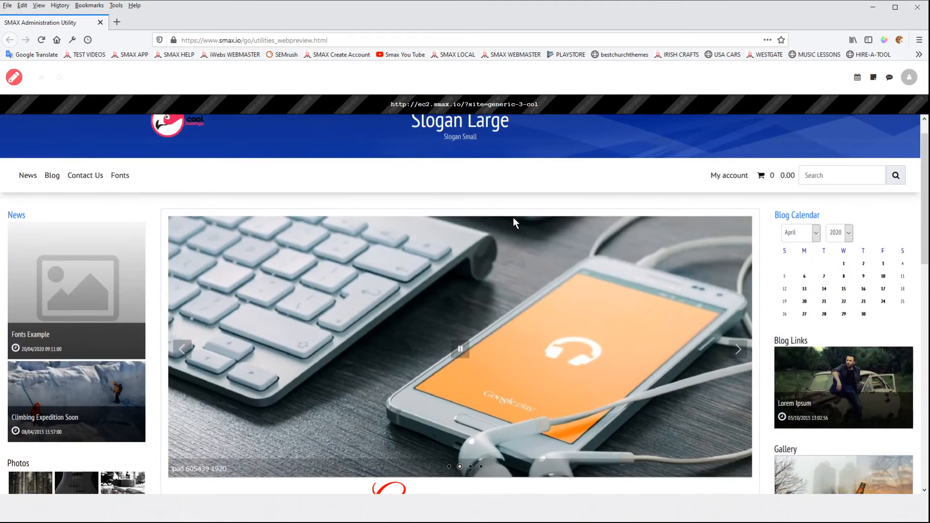
pyautogui.click(126, 181)
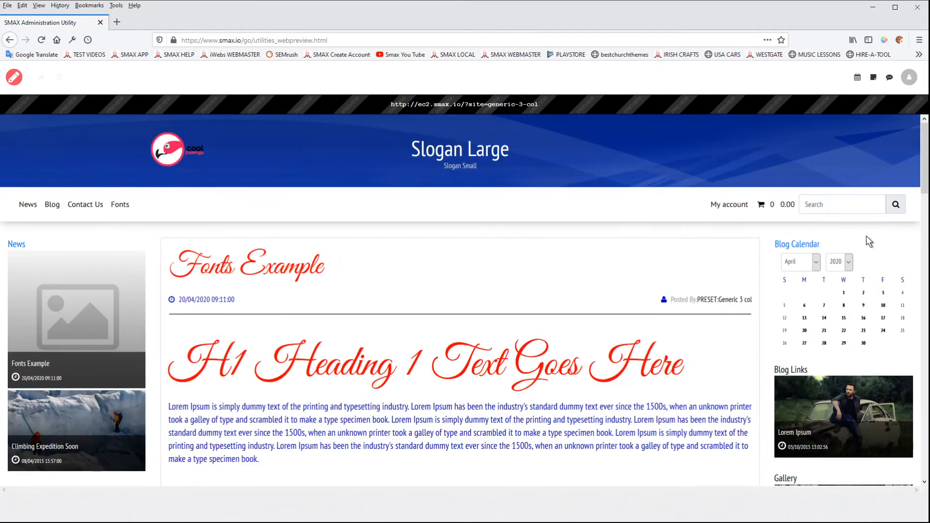
pyautogui.moveTo(926, 236)
pyautogui.mouseDown()
pyautogui.moveTo(185, 206)
pyautogui.moveTo(923, 206)
pyautogui.moveTo(923, 232)
pyautogui.mouseUp()
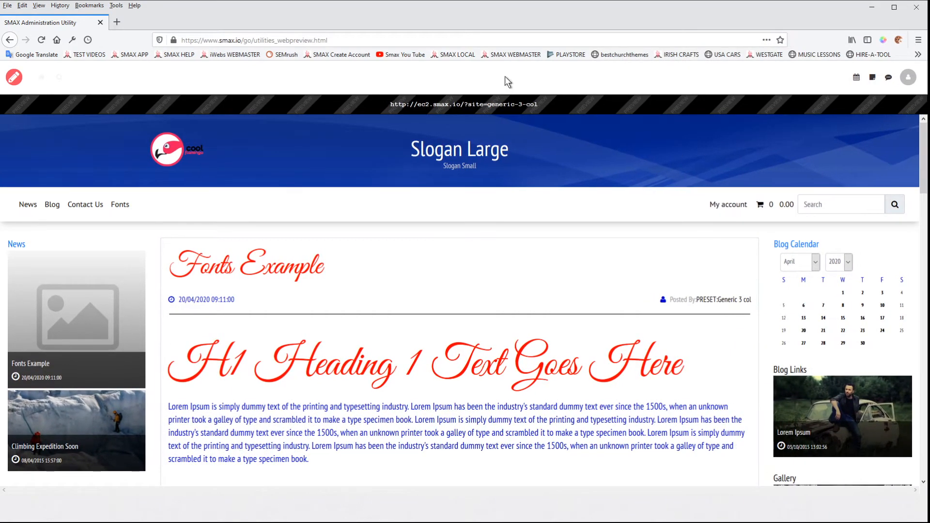
# Step: Open the Main Text font and colour settings and set the horizontal line colour to red
pyautogui.click(13, 77)
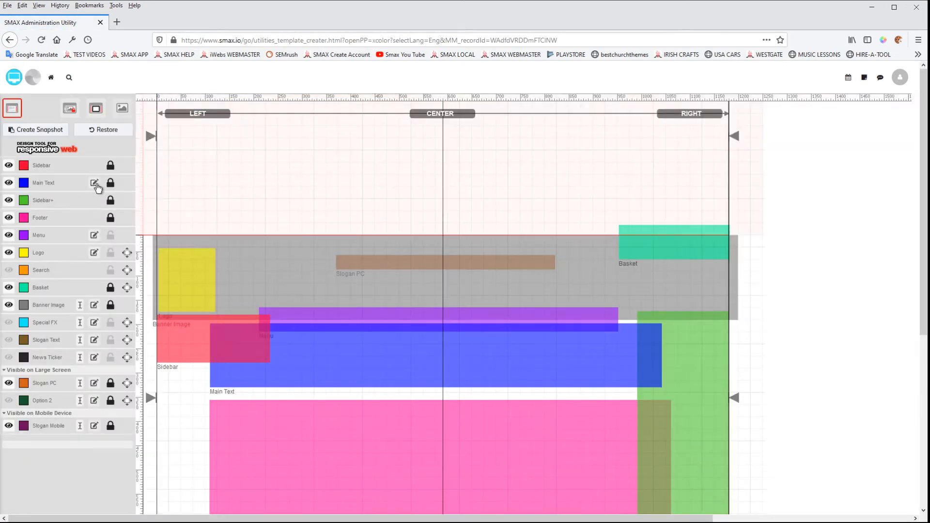
pyautogui.click(95, 185)
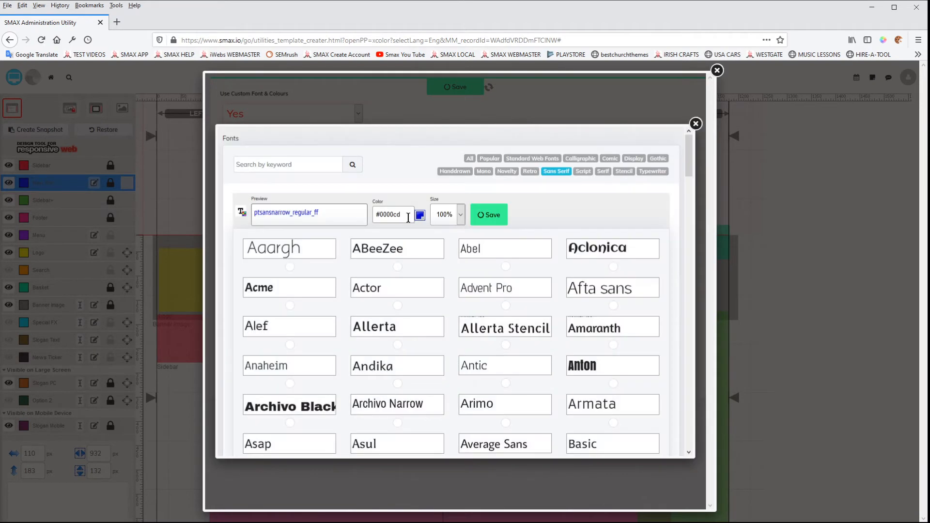
pyautogui.click(695, 124)
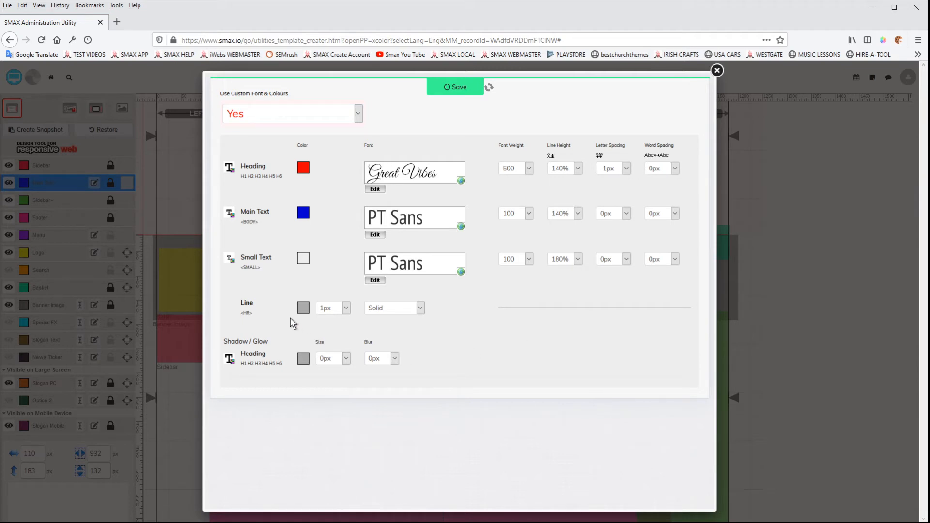
pyautogui.click(305, 308)
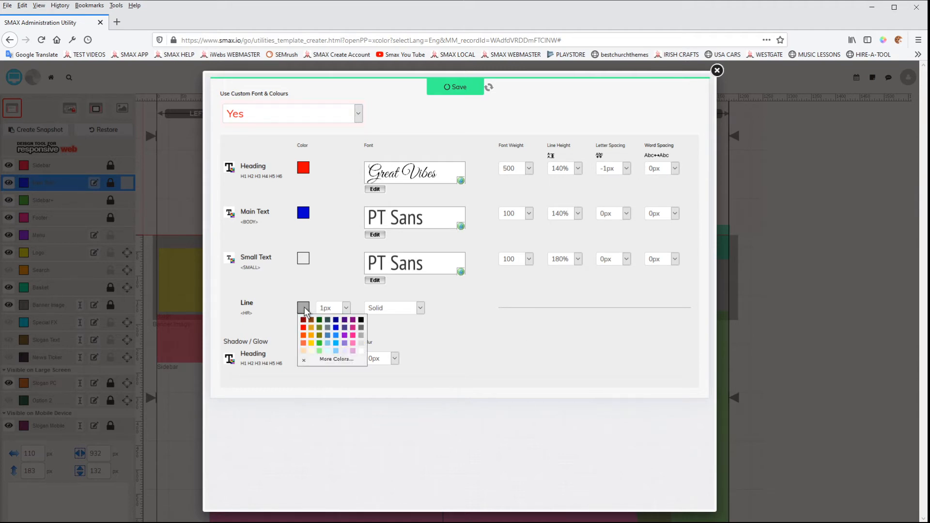
pyautogui.click(309, 333)
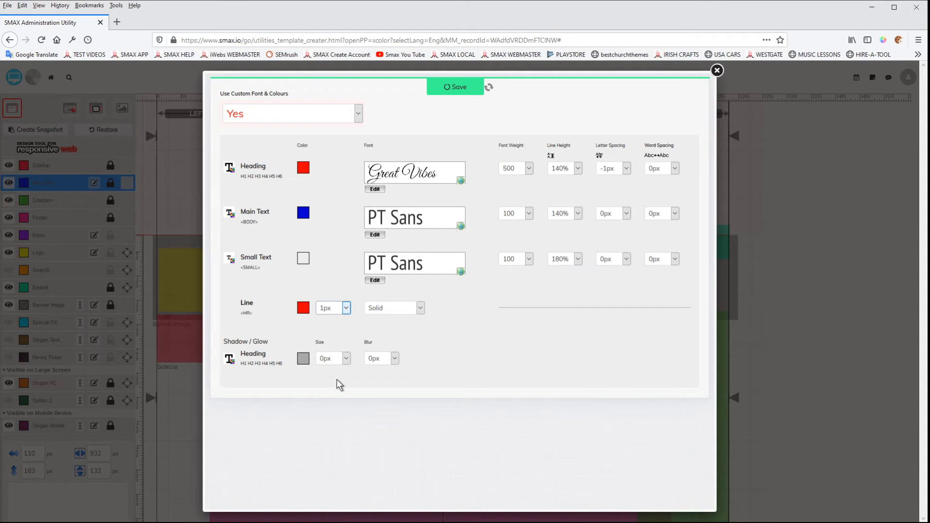
# Step: Set the line to 5px Dotted, save the settings and close the dialog
pyautogui.click(420, 312)
pyautogui.click(408, 329)
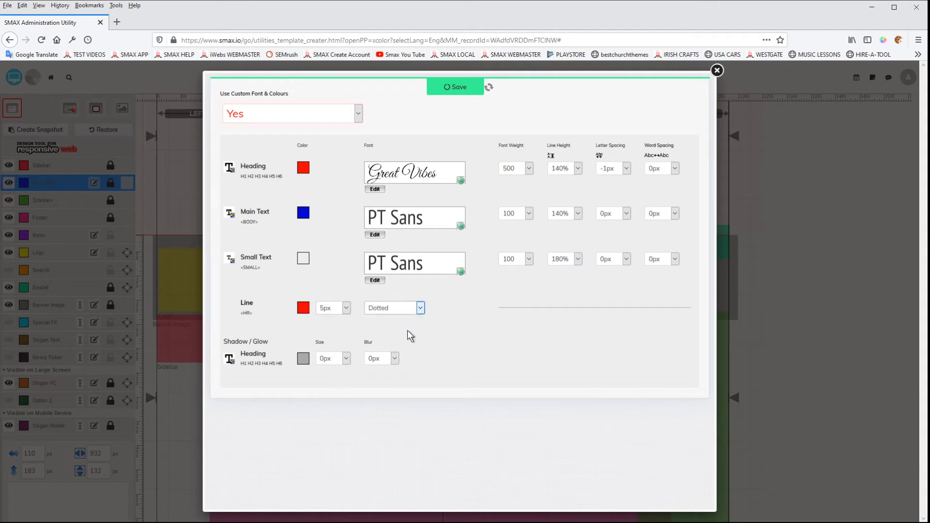
pyautogui.click(460, 92)
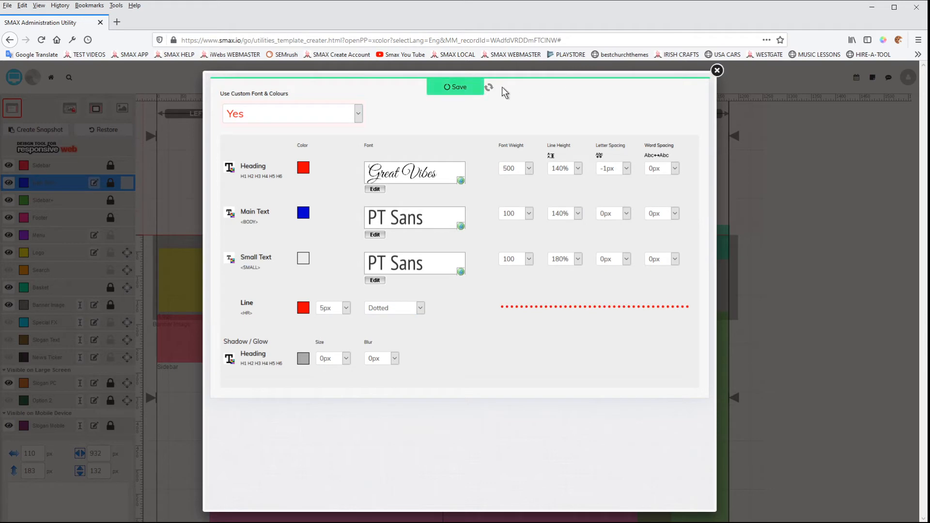
pyautogui.click(716, 70)
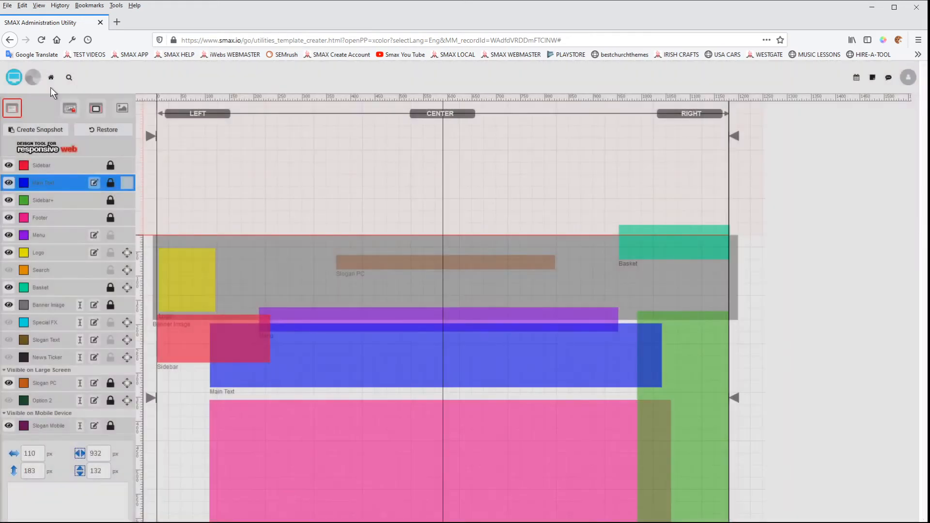
# Step: Open the website preview's Fonts page and check the divider line beneath the first heading
pyautogui.click(32, 78)
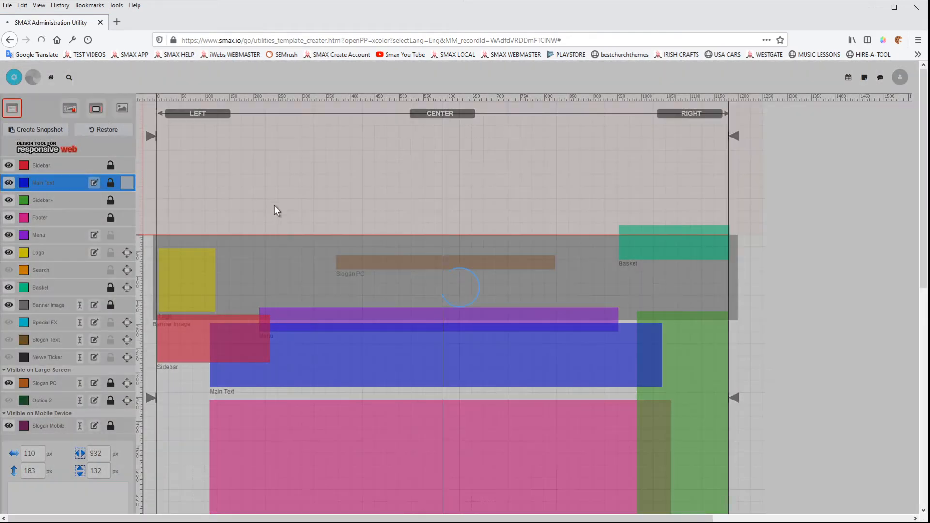
pyautogui.scroll(-5, 389, 304)
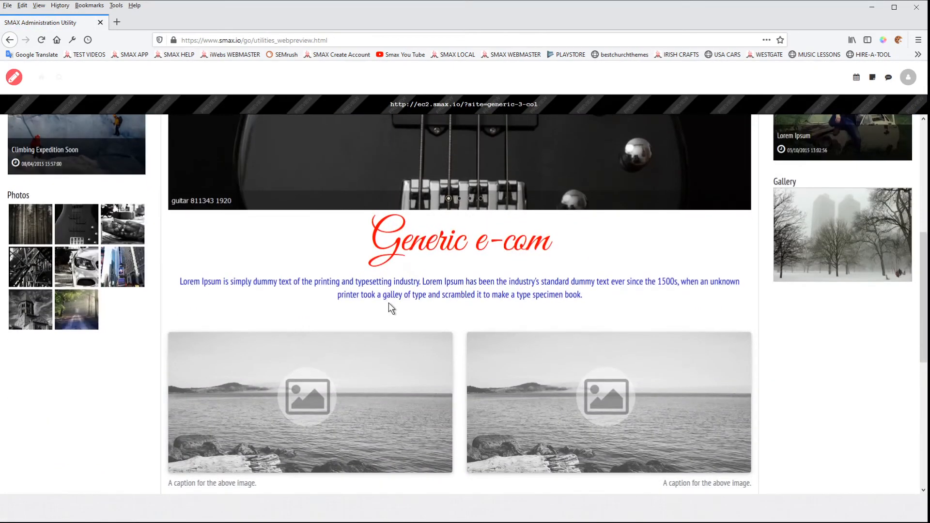
pyautogui.scroll(3, 388, 303)
pyautogui.scroll(3, 309, 273)
pyautogui.click(121, 156)
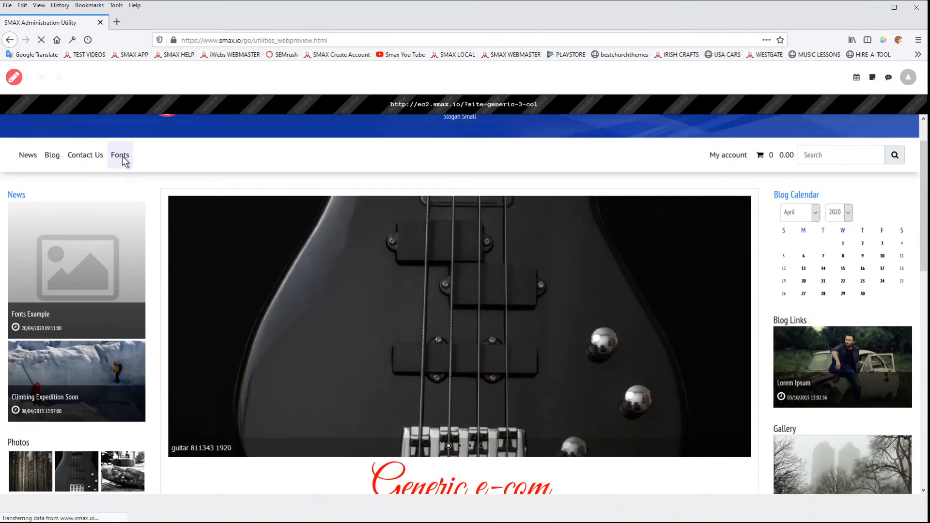
pyautogui.scroll(-4, 420, 334)
pyautogui.scroll(-3, 421, 339)
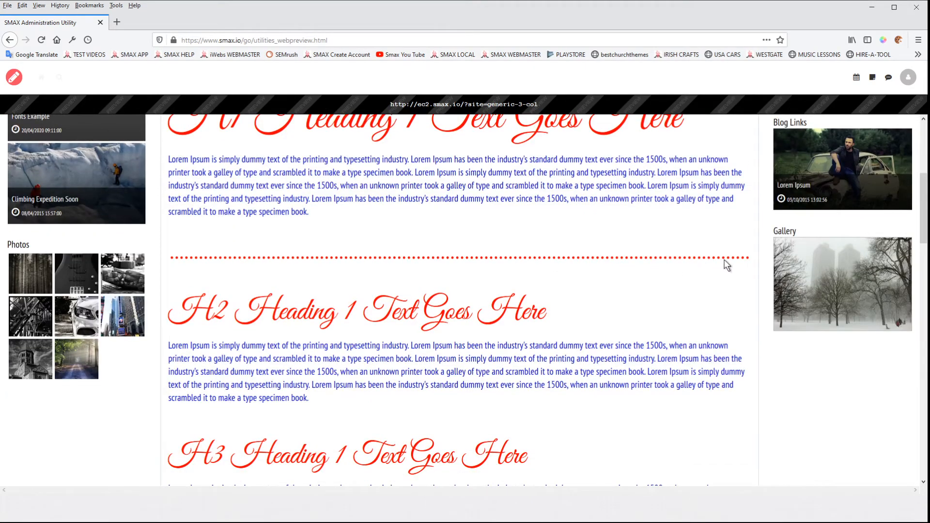
# Step: Open the Main Text font and colour settings, set the heading shadow blur to 2px, then save and close the dialog
pyautogui.click(14, 77)
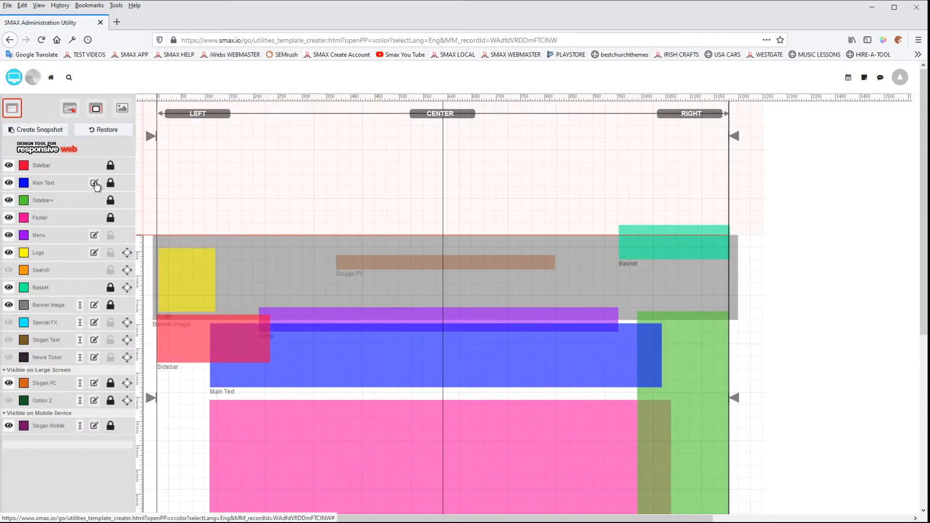
pyautogui.click(94, 183)
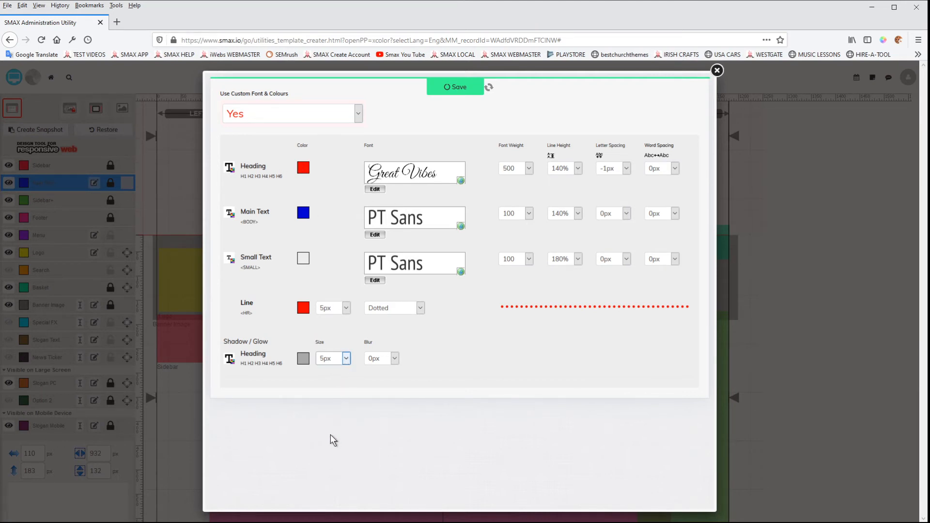
pyautogui.click(396, 358)
pyautogui.click(383, 400)
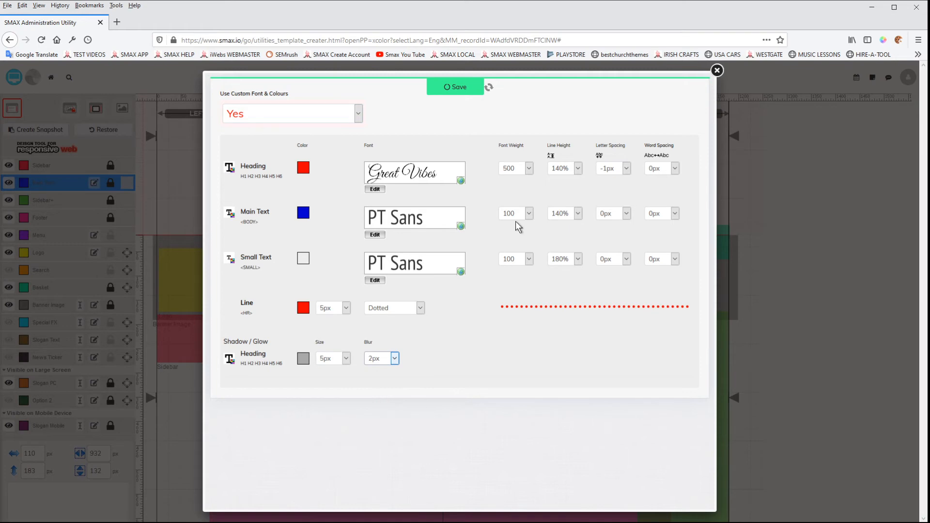
pyautogui.click(444, 95)
pyautogui.click(717, 70)
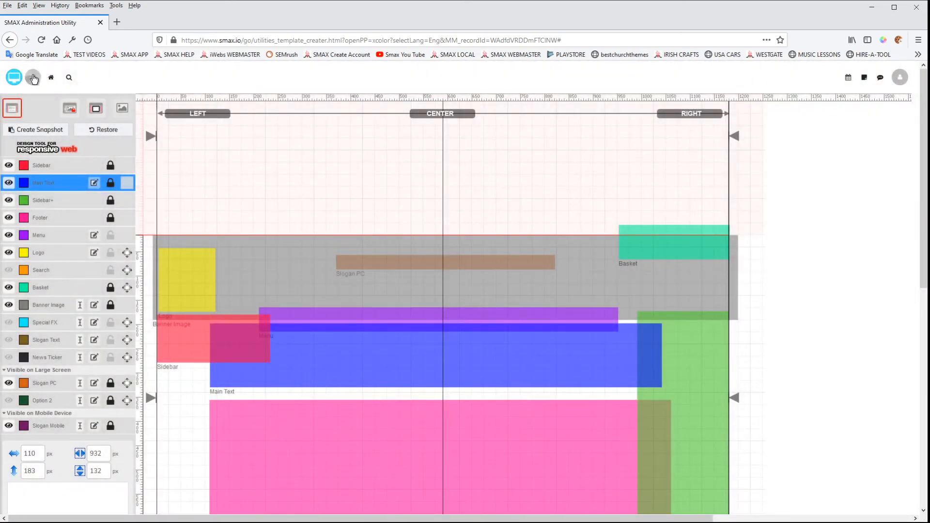
# Step: Open the website preview's Fonts page and examine the heading shadow effect on each heading
pyautogui.click(11, 78)
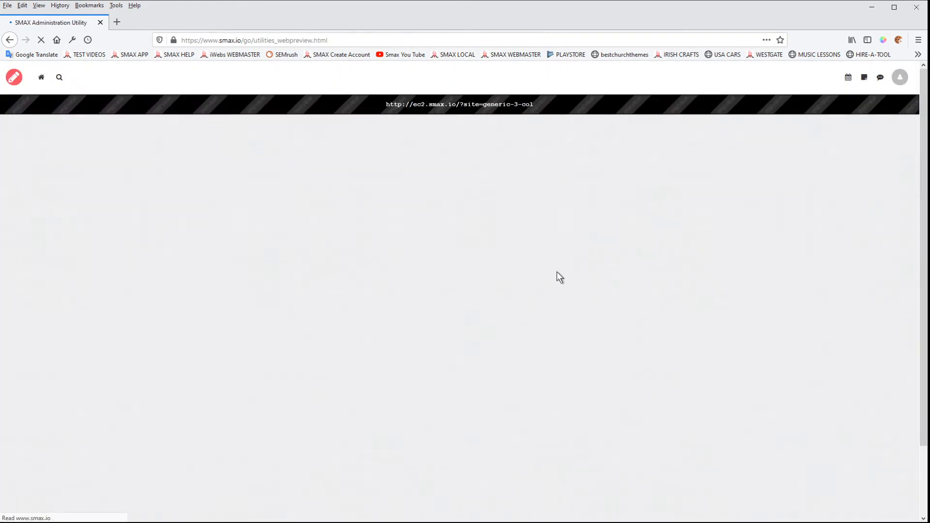
pyautogui.scroll(-3, 410, 386)
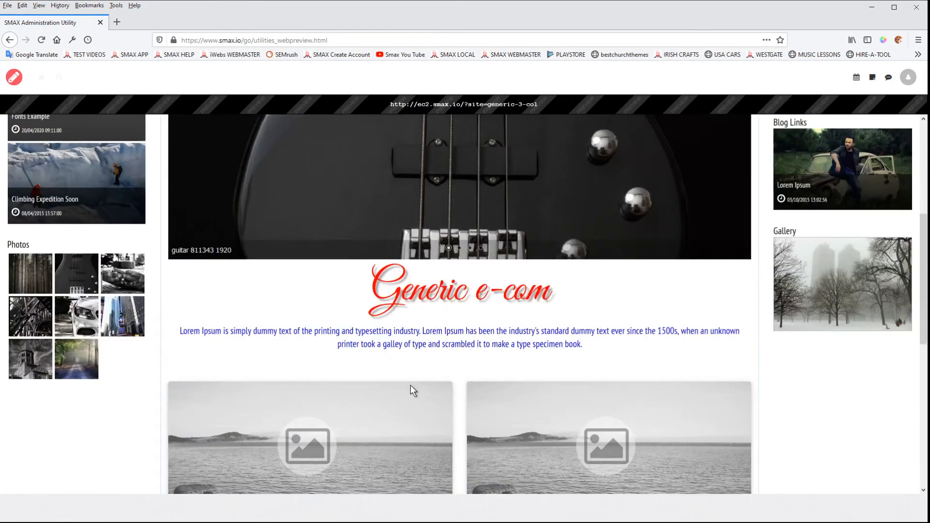
pyautogui.scroll(4, 408, 355)
pyautogui.click(123, 207)
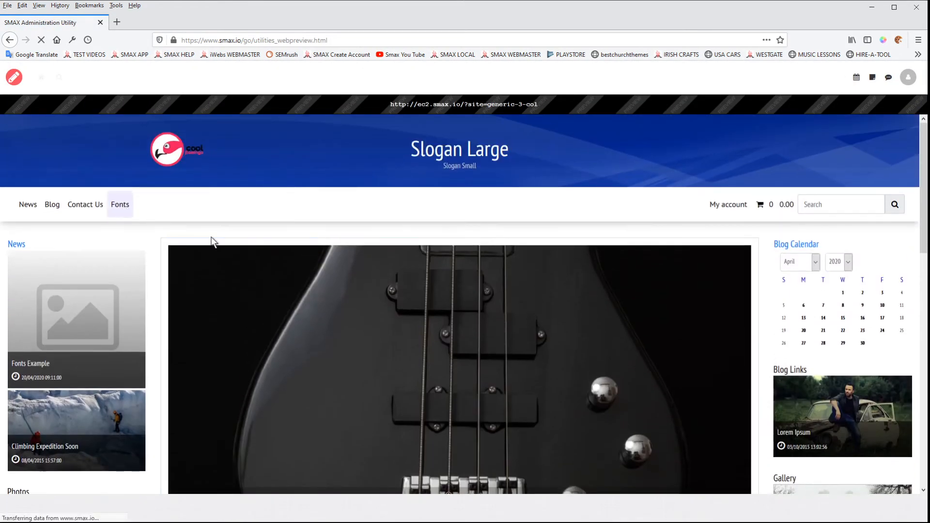
pyautogui.scroll(-4, 448, 367)
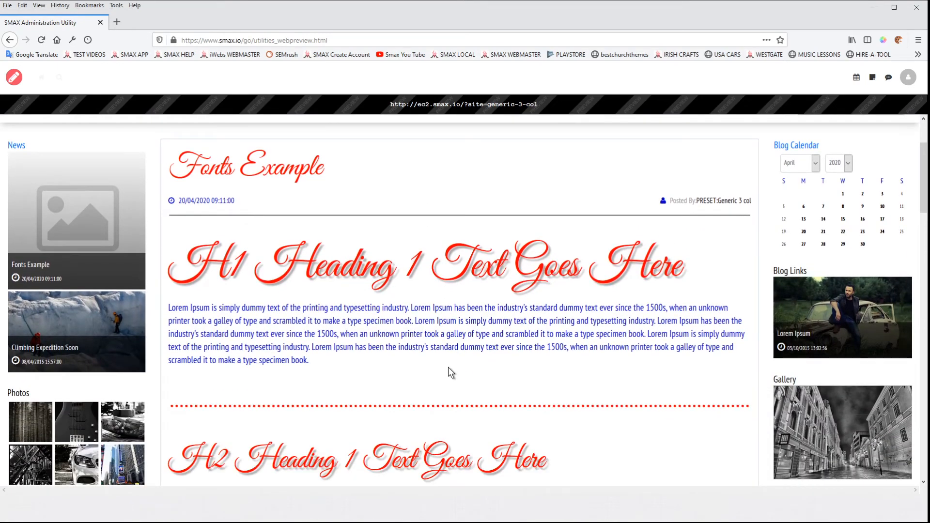
pyautogui.scroll(-6, 447, 367)
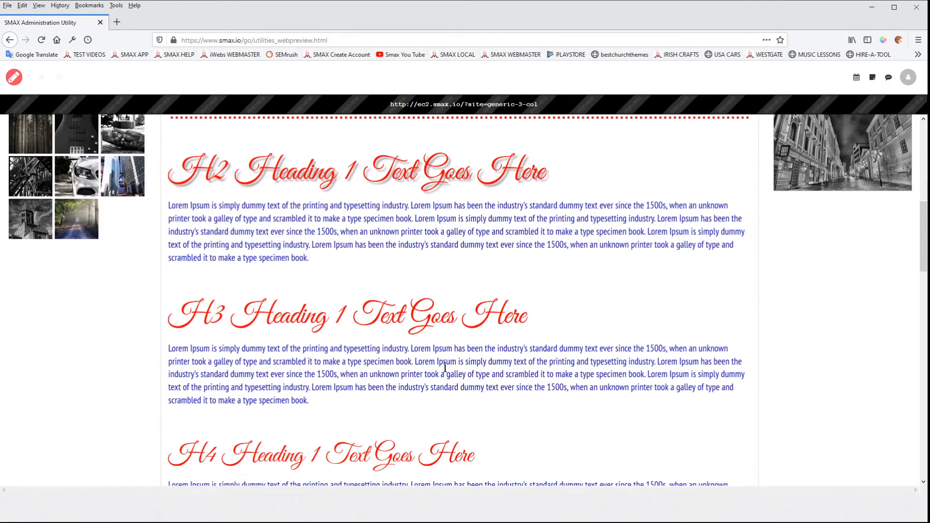
pyautogui.scroll(6, 445, 368)
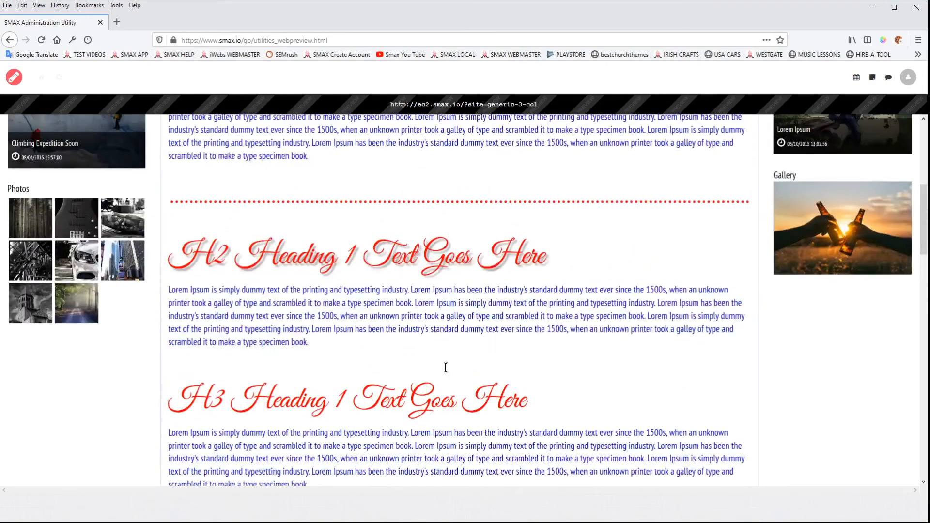
pyautogui.scroll(1, 449, 372)
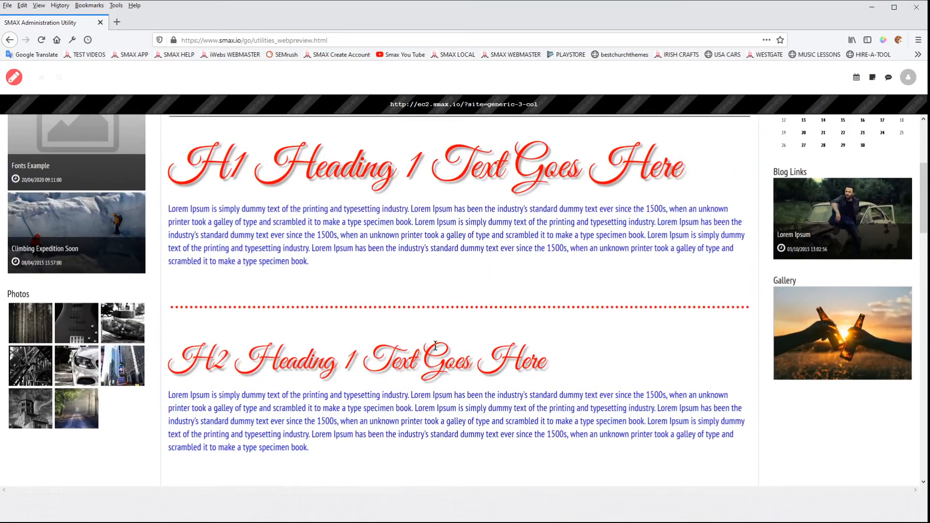
pyautogui.scroll(-7, 439, 358)
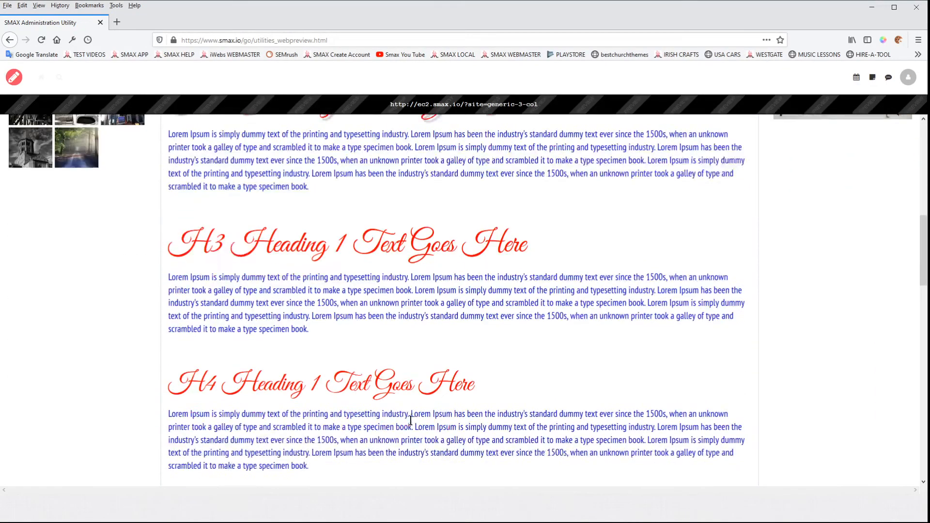
pyautogui.scroll(7, 415, 419)
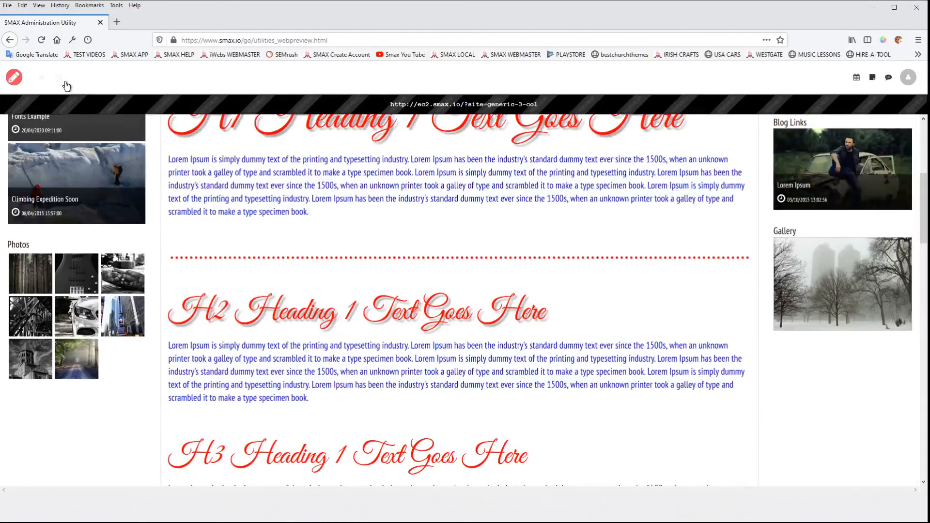
# Step: Return to the editor and reopen the Main Text font settings to review them, then close the dialog
pyautogui.click(14, 77)
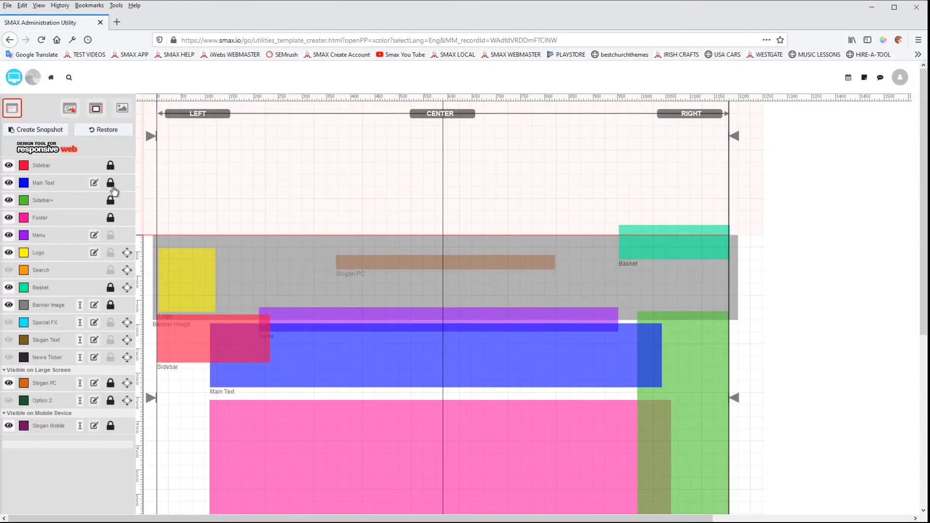
pyautogui.click(94, 183)
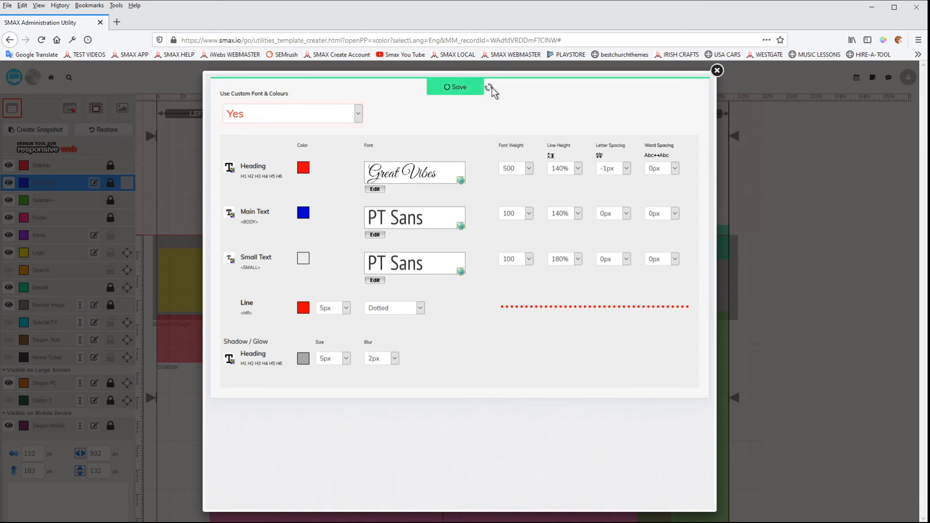
pyautogui.click(716, 70)
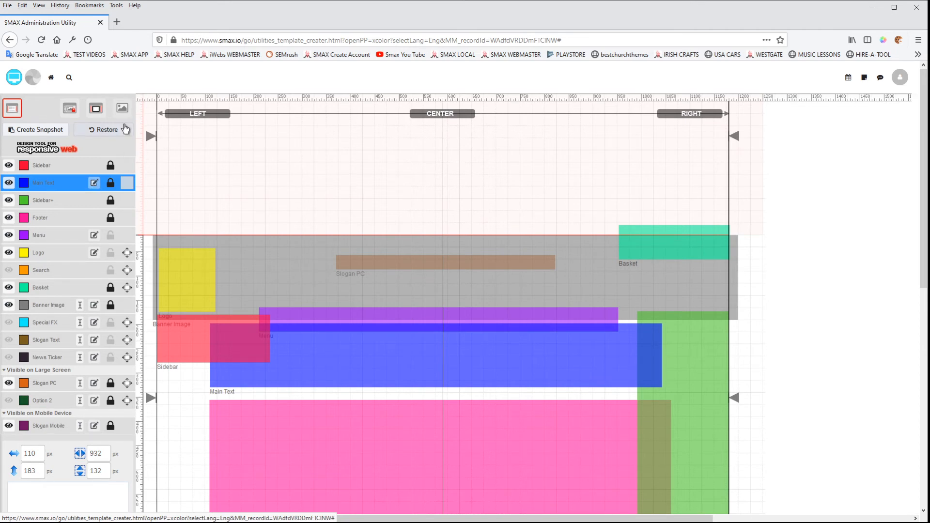
# Step: Create a snapshot of the template and add the note 'Playing with Fonts' to it
pyautogui.click(34, 134)
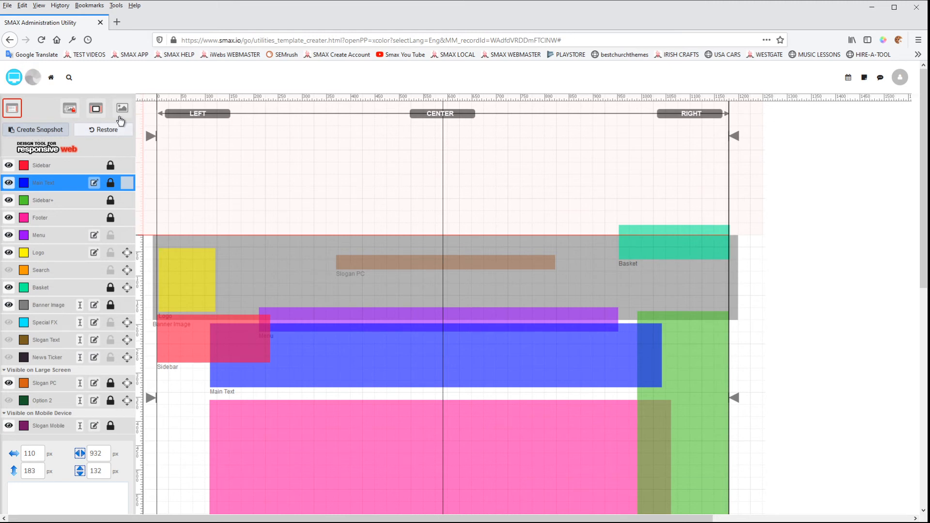
pyautogui.click(106, 130)
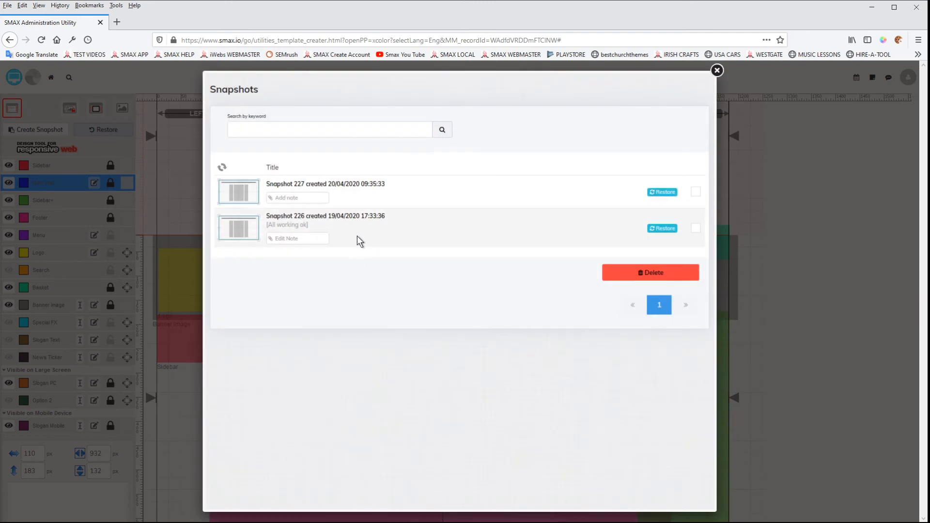
pyautogui.click(287, 198)
pyautogui.click(351, 276)
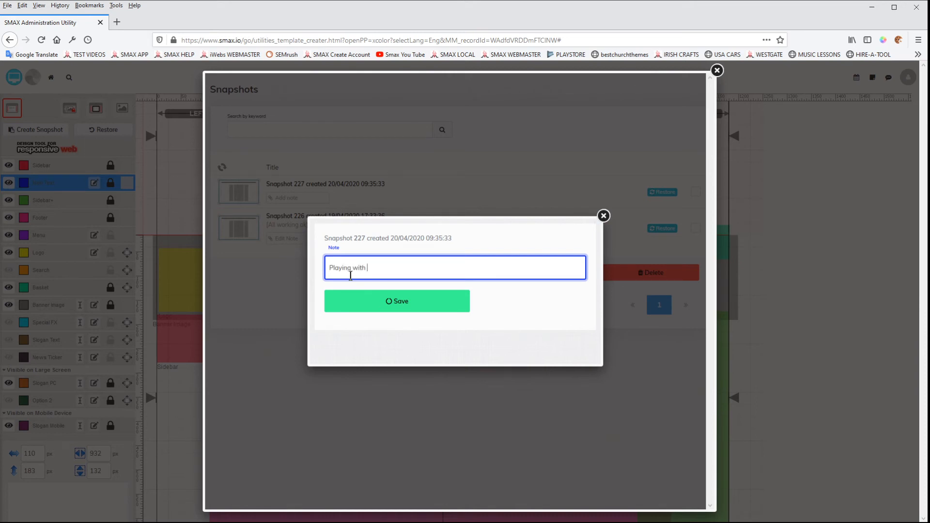
pyautogui.click(401, 300)
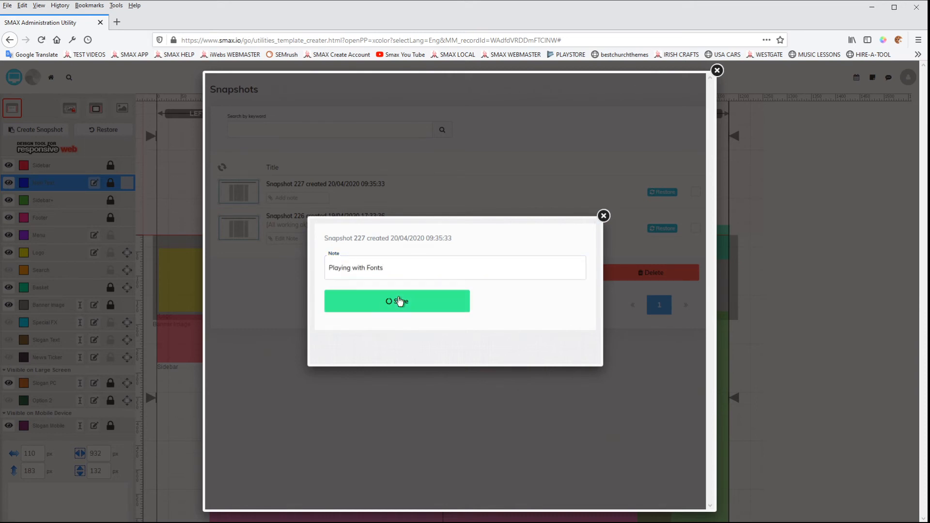
pyautogui.click(603, 216)
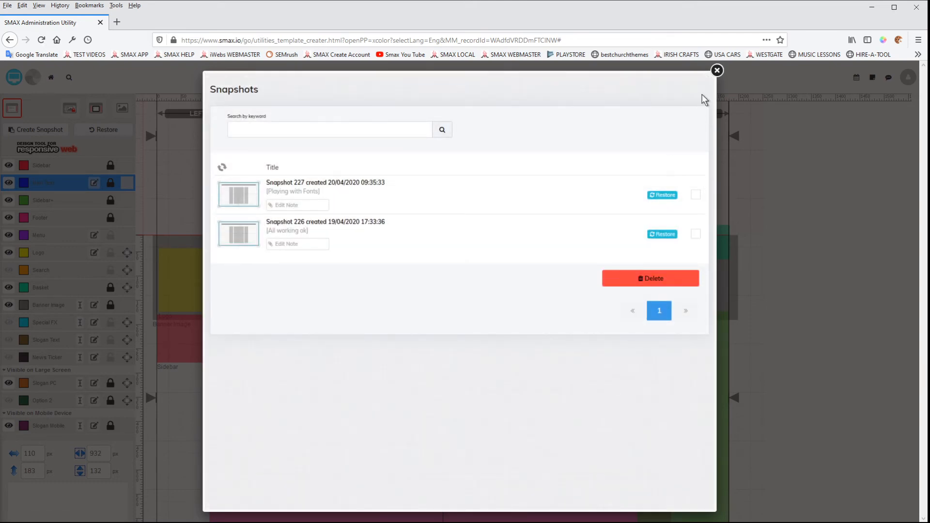
pyautogui.click(717, 71)
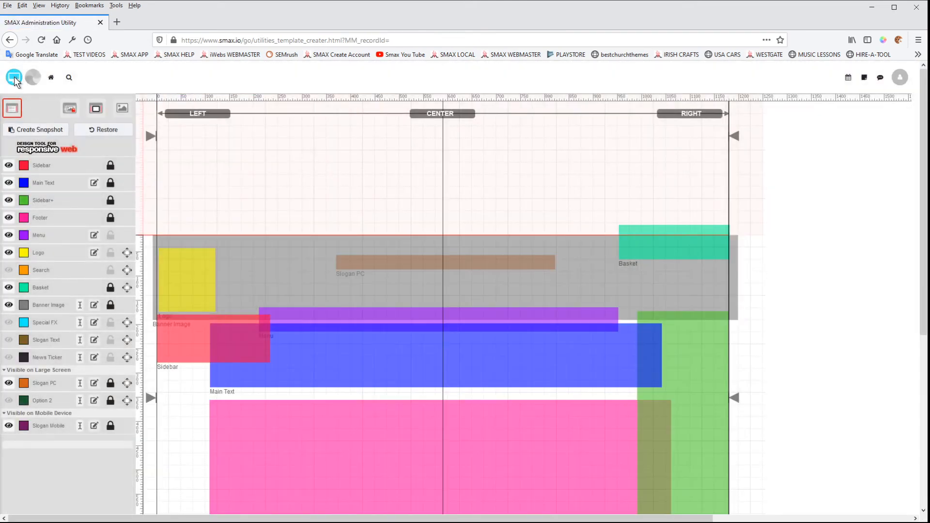
# Step: Restore the earlier snapshot noted 'All working ok', confirming the restore, and close the snapshots list
pyautogui.click(14, 78)
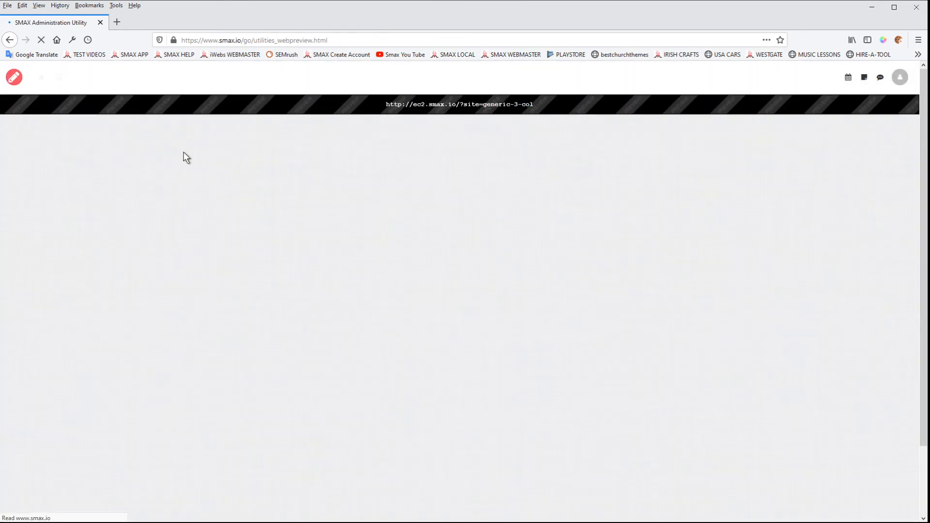
pyautogui.scroll(-6, 411, 296)
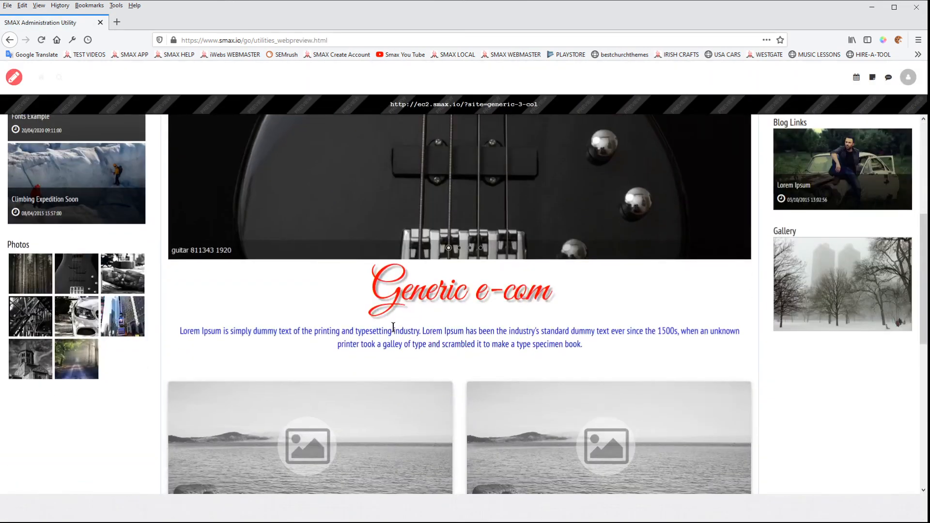
pyautogui.scroll(6, 407, 291)
pyautogui.click(13, 78)
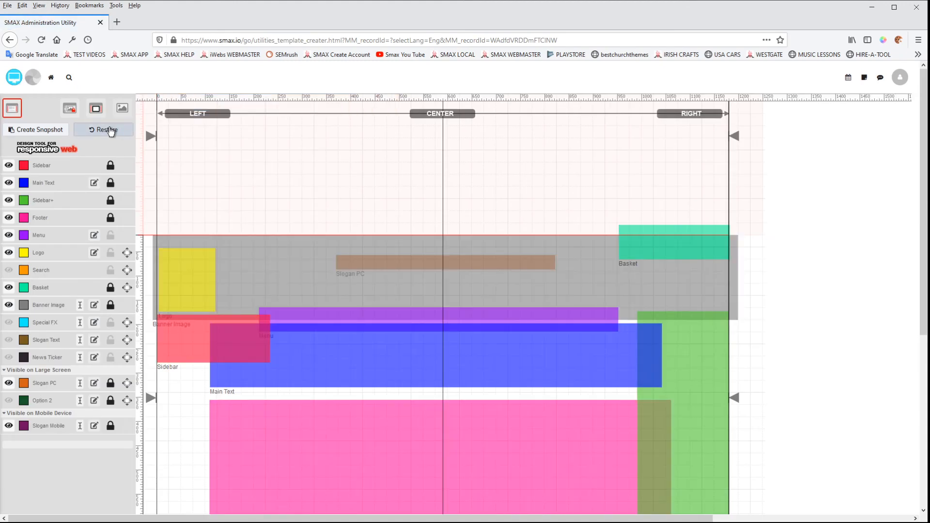
pyautogui.click(109, 129)
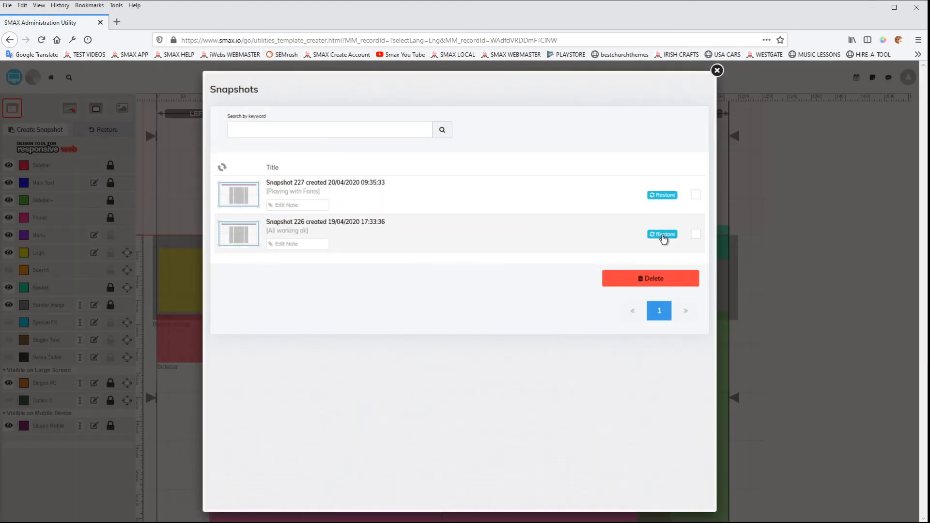
pyautogui.click(661, 235)
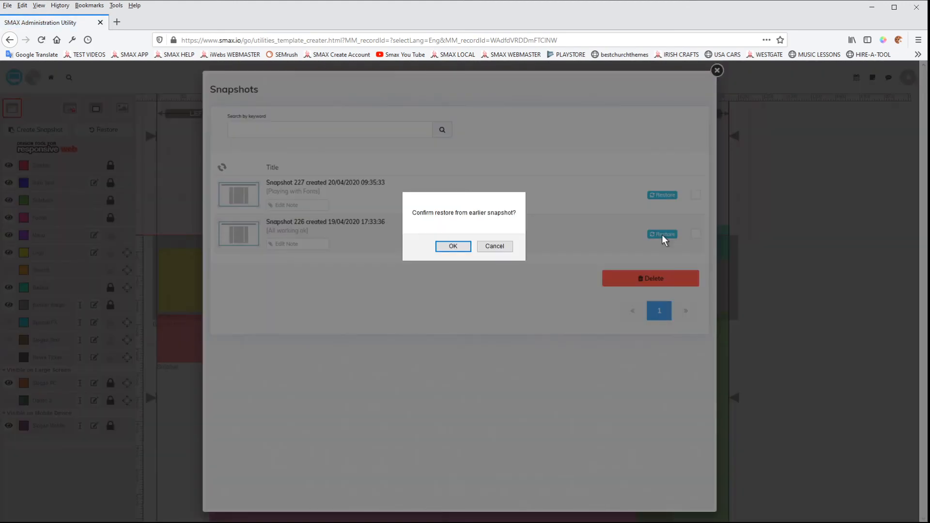
pyautogui.click(452, 246)
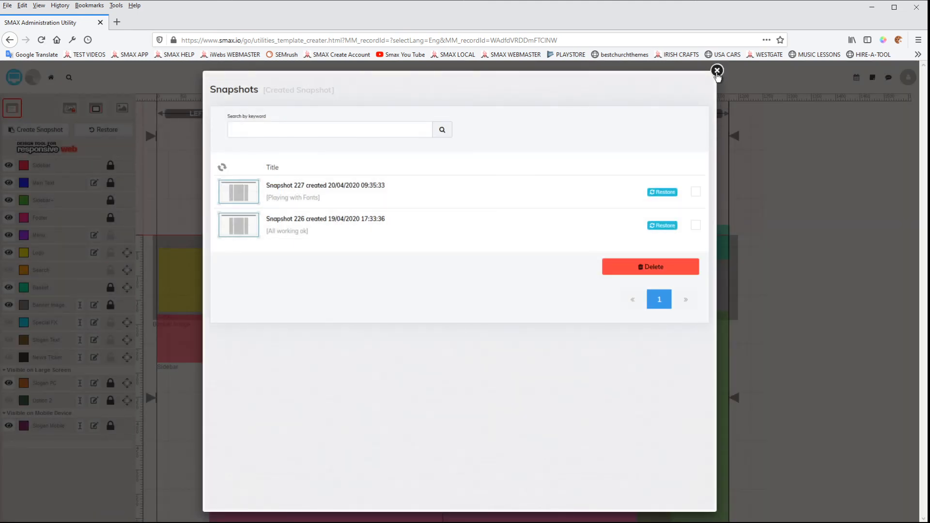
pyautogui.click(717, 70)
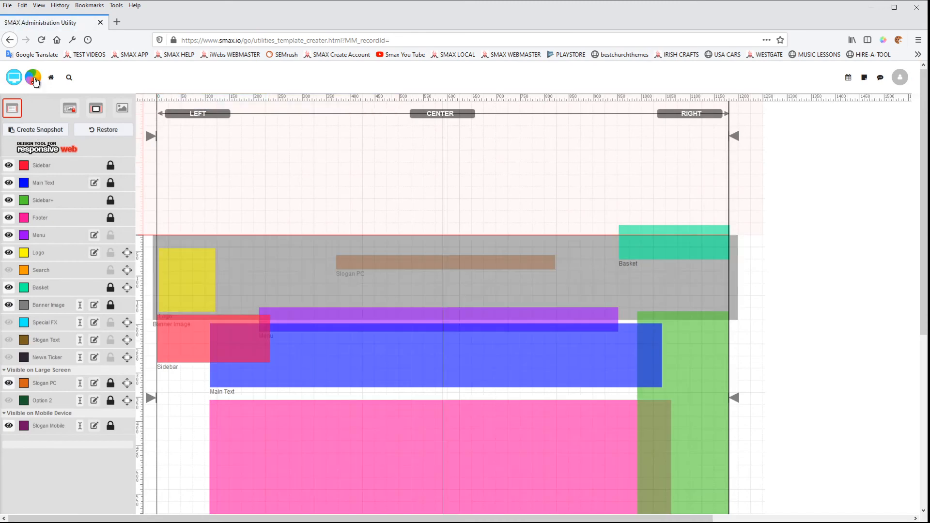
# Step: Open the website preview's Fonts page and examine the headings and body text, then return to the editor
pyautogui.click(14, 78)
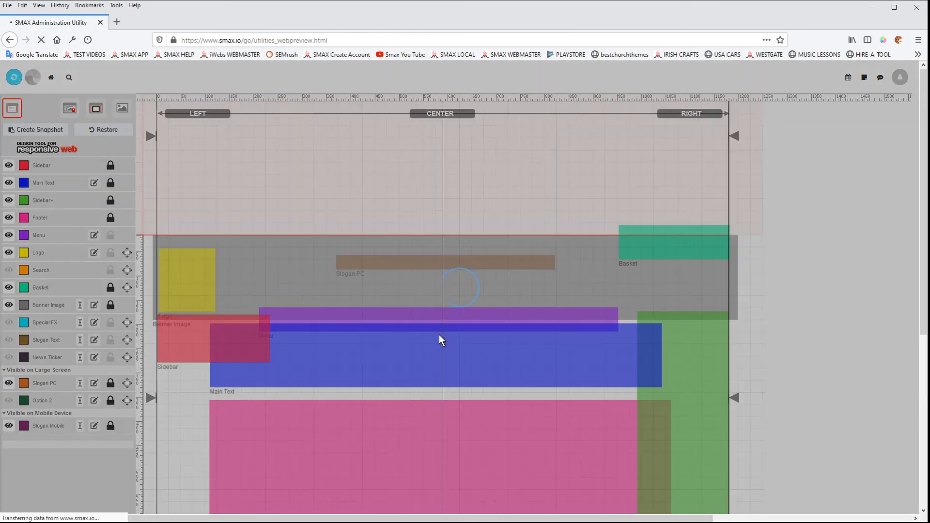
pyautogui.scroll(-4, 440, 345)
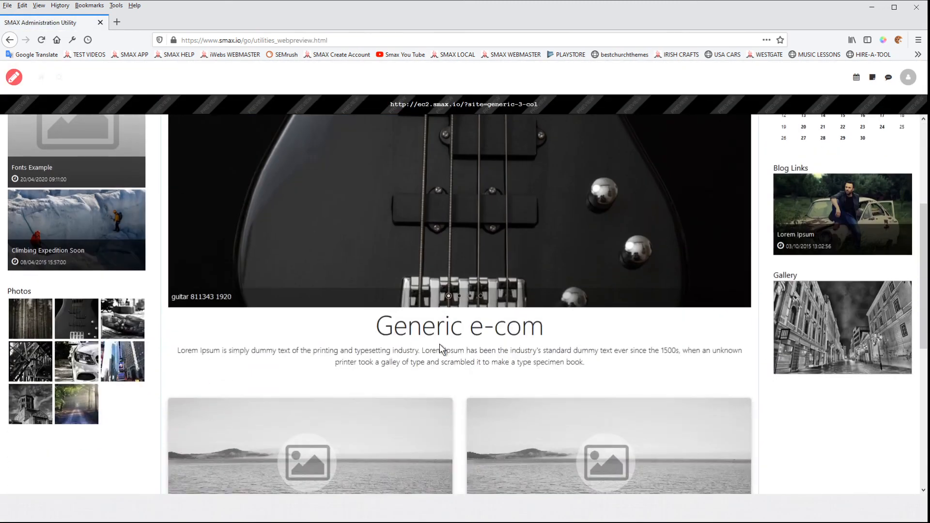
pyautogui.scroll(-1, 439, 344)
pyautogui.scroll(5, 110, 148)
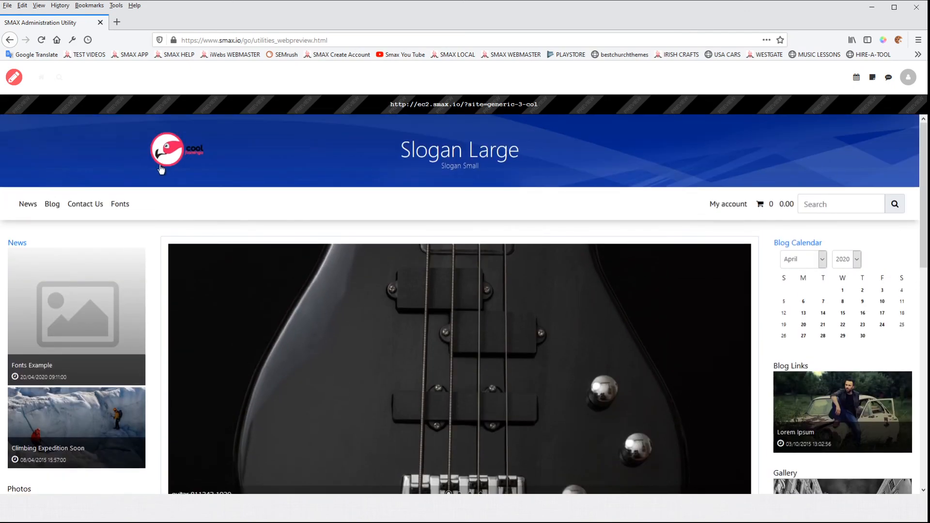
pyautogui.click(121, 205)
pyautogui.scroll(-2, 425, 286)
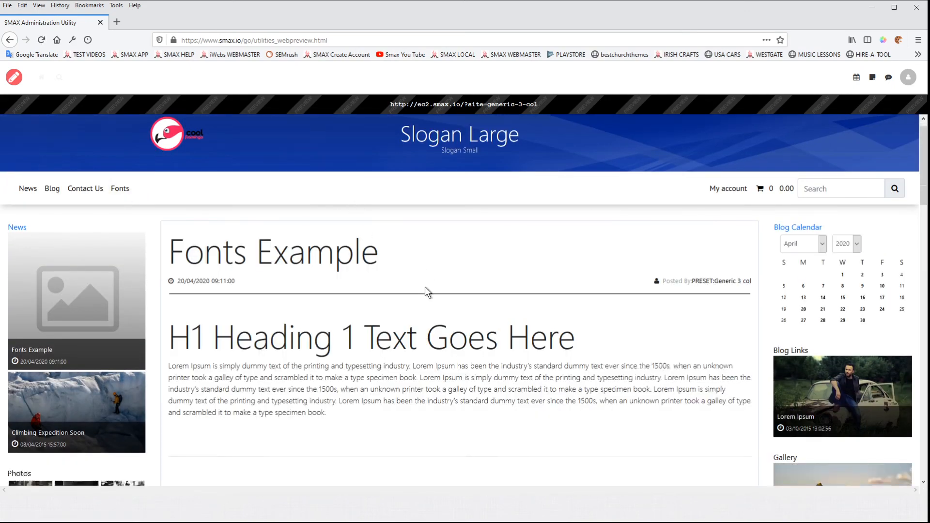
pyautogui.scroll(-8, 425, 287)
pyautogui.scroll(6, 363, 270)
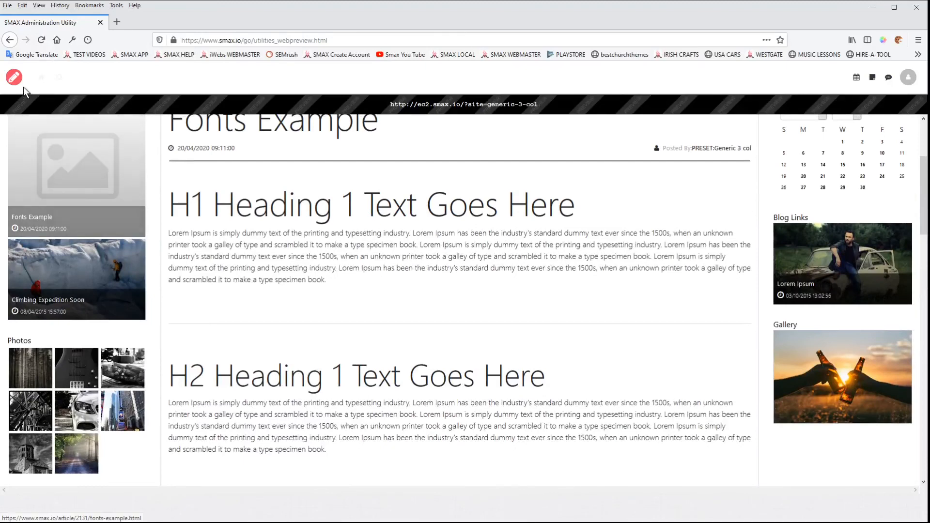
pyautogui.click(14, 77)
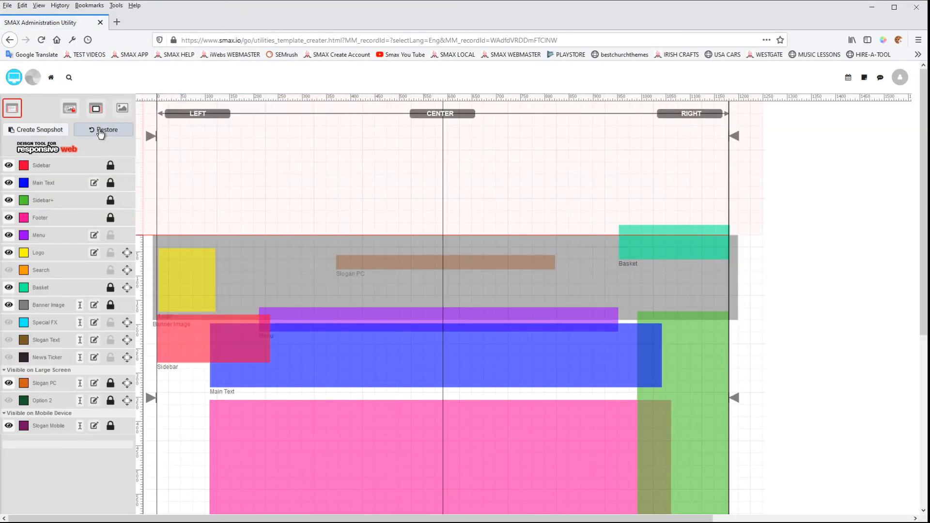
# Step: Restore the snapshot noted 'Playing with Fonts', confirming the restore, and close the snapshots list
pyautogui.click(100, 130)
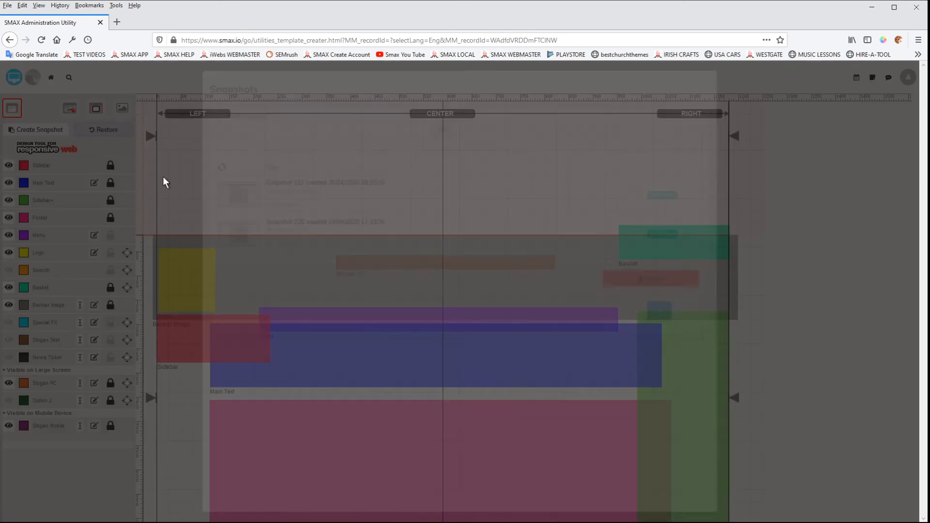
pyautogui.click(664, 196)
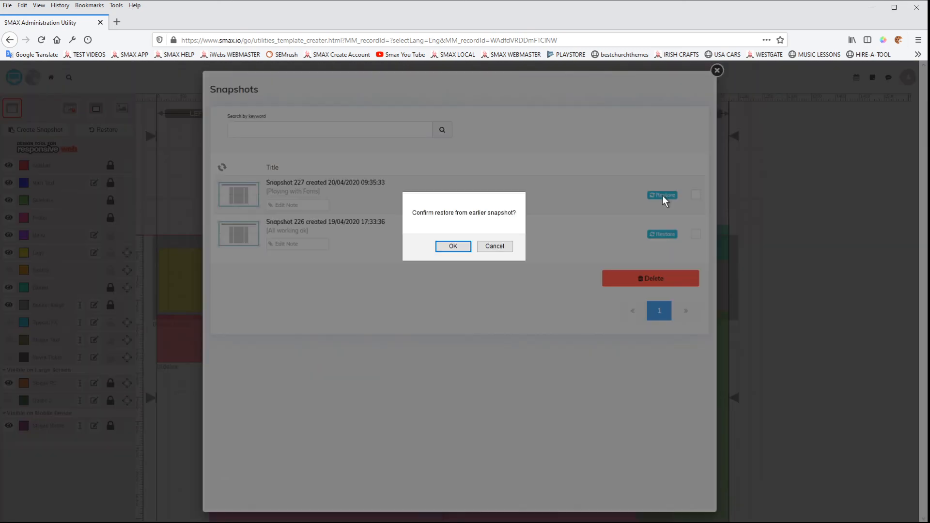
pyautogui.click(460, 245)
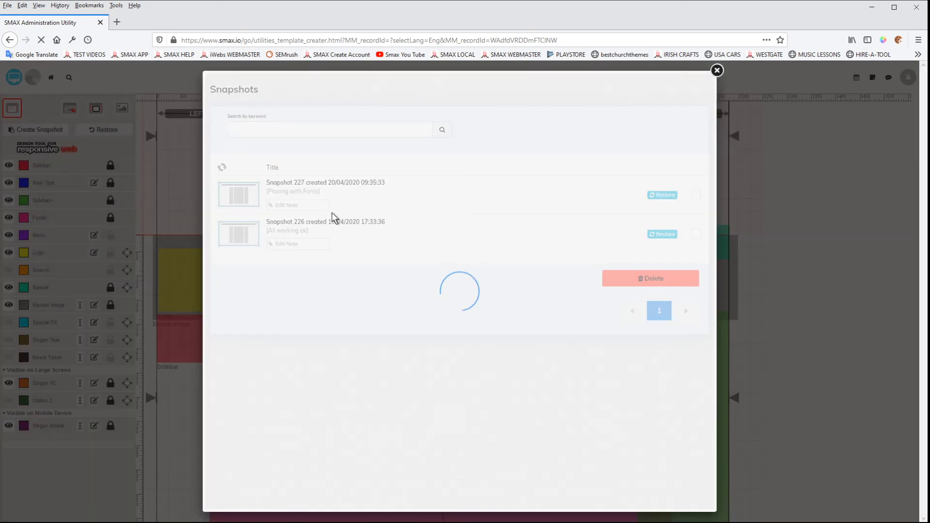
pyautogui.click(717, 71)
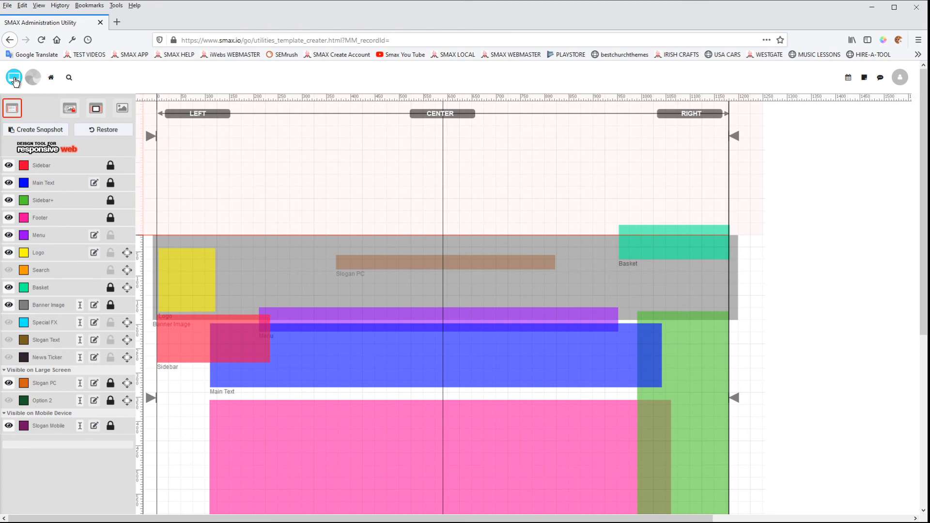
# Step: Open the website preview and scroll through the page to check it, then return to the editor
pyautogui.click(15, 81)
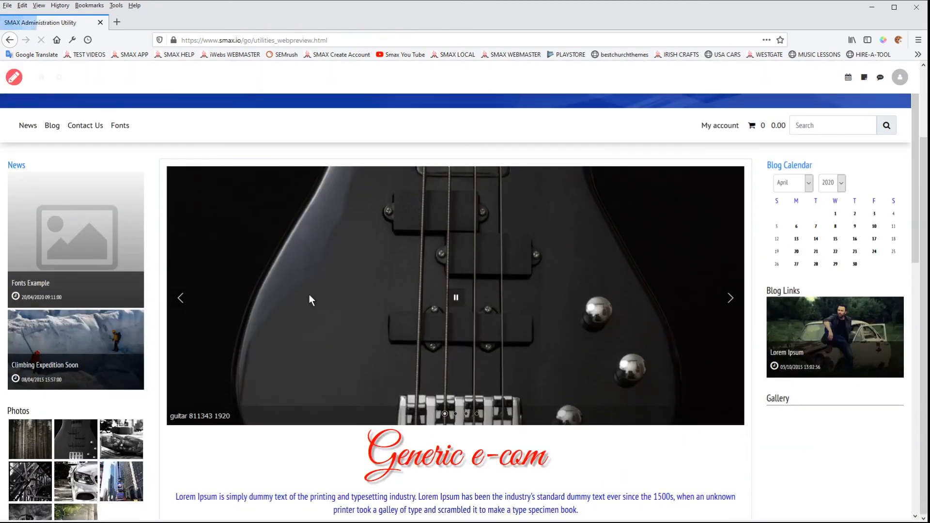
pyautogui.scroll(-4, 309, 294)
pyautogui.scroll(4, 308, 294)
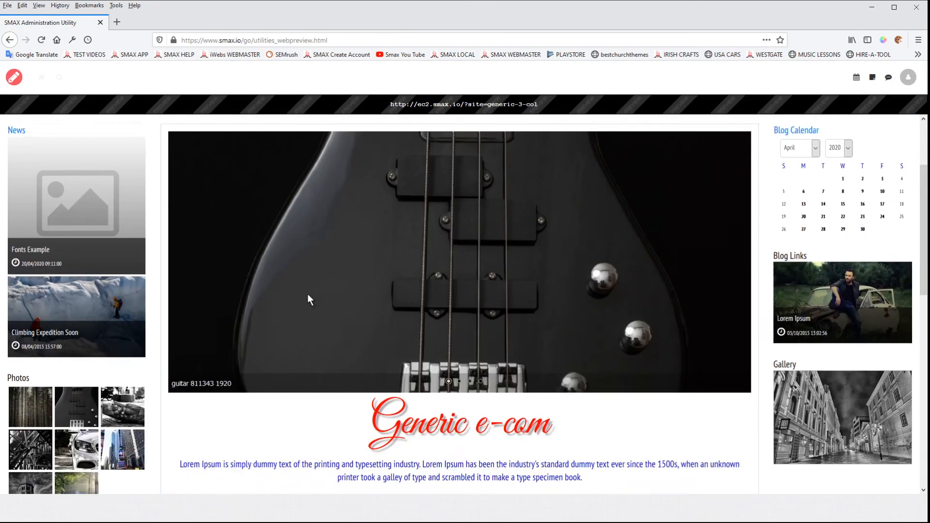
pyautogui.scroll(3, 307, 294)
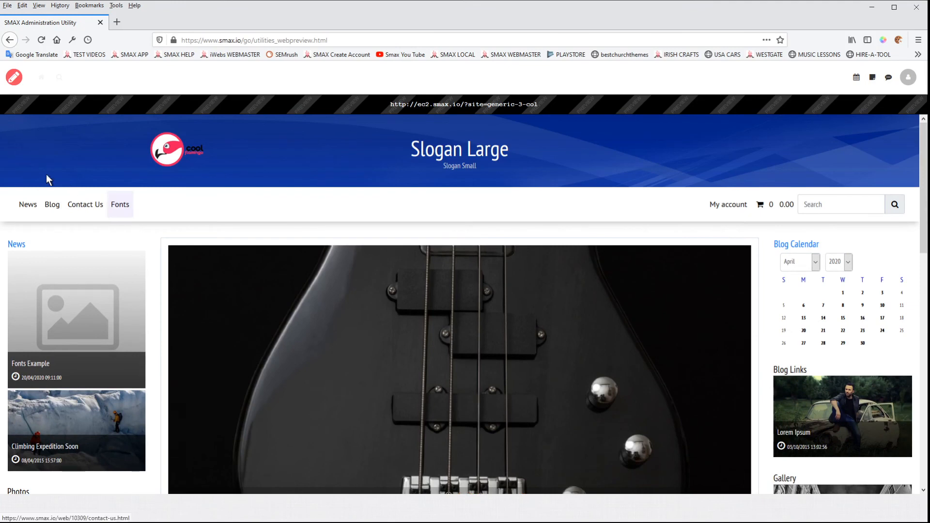
pyautogui.click(14, 79)
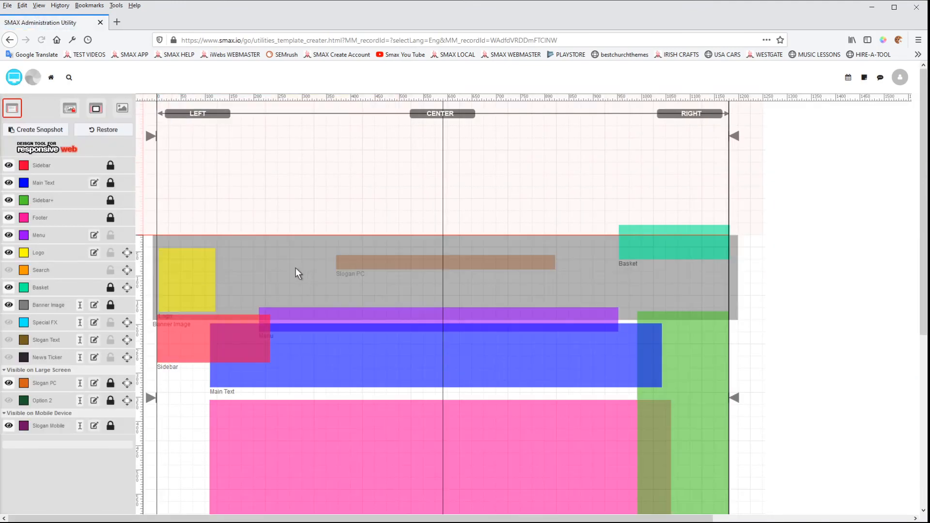
# Step: Select and unlock the Main Text layer, then move its block down to about 116 px left and 229 px top
pyautogui.click(46, 184)
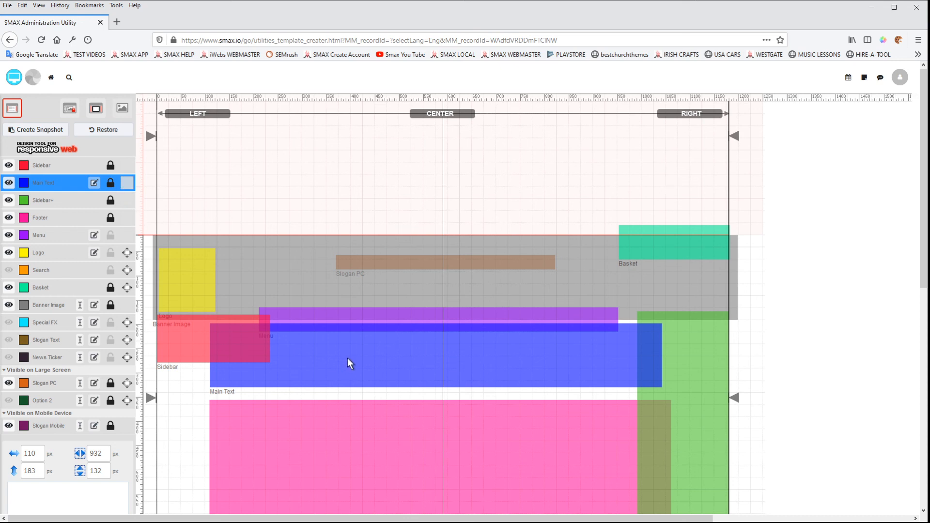
pyautogui.click(110, 182)
pyautogui.moveTo(346, 359); pyautogui.dragTo(349, 382)
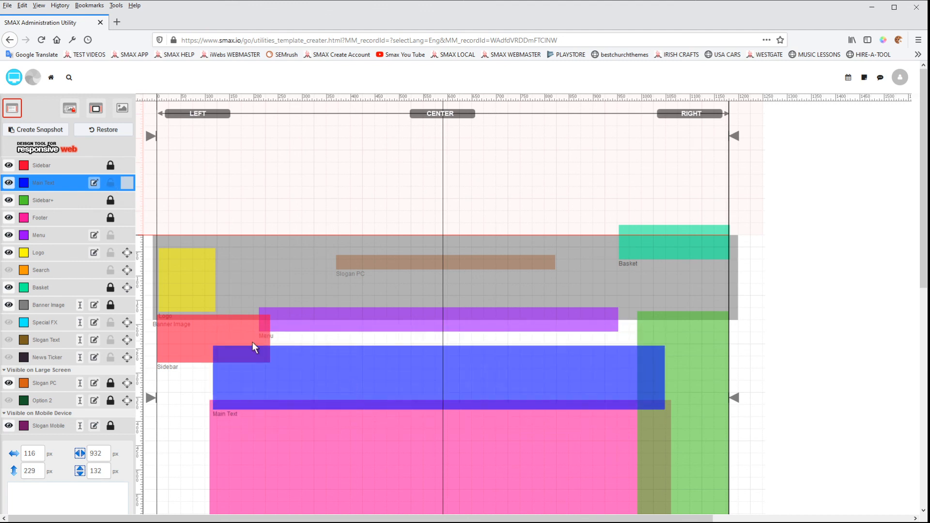